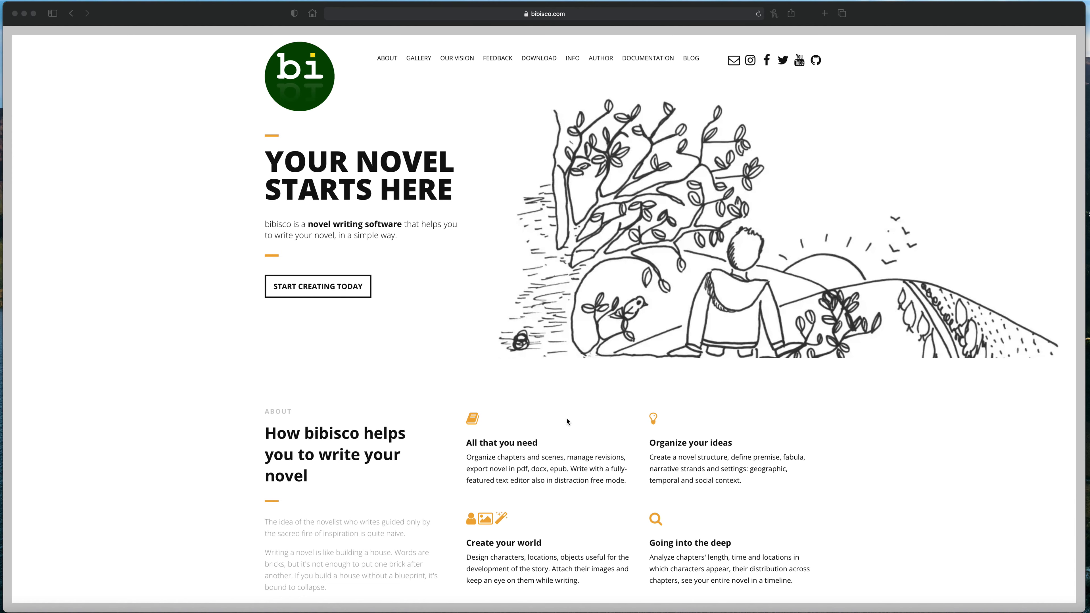
Step: Examine the bibisco website's feature overview, screenshot gallery, vision section and writer feedback
{"action": "scroll", "coordinate": [478, 354], "scroll_direction": "down", "scroll_amount": 5}
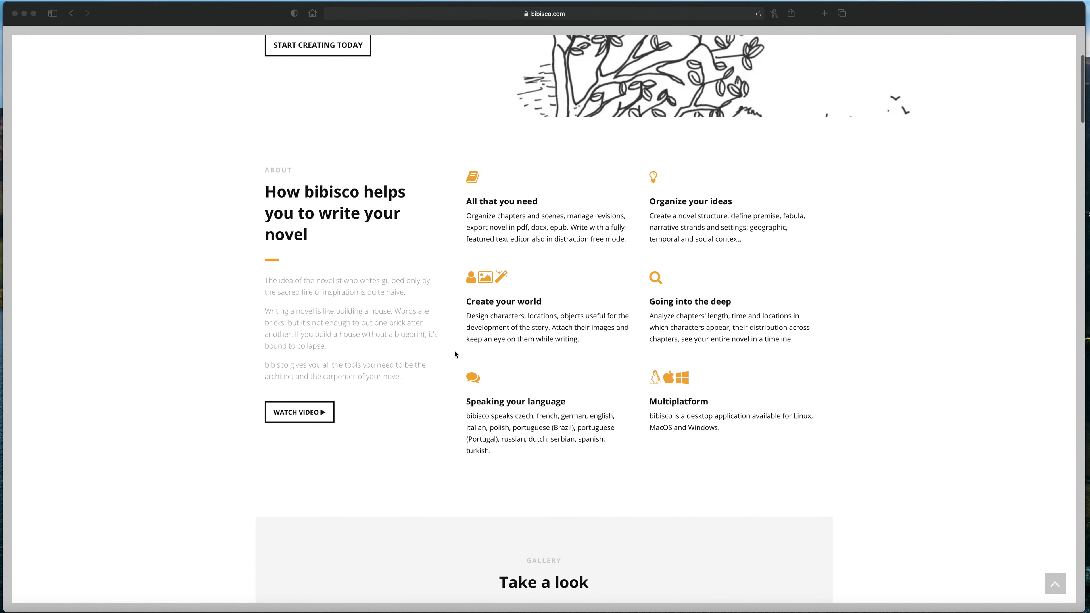
{"action": "scroll", "coordinate": [455, 353], "scroll_direction": "down", "scroll_amount": 3}
{"action": "scroll", "coordinate": [448, 344], "scroll_direction": "down", "scroll_amount": 5}
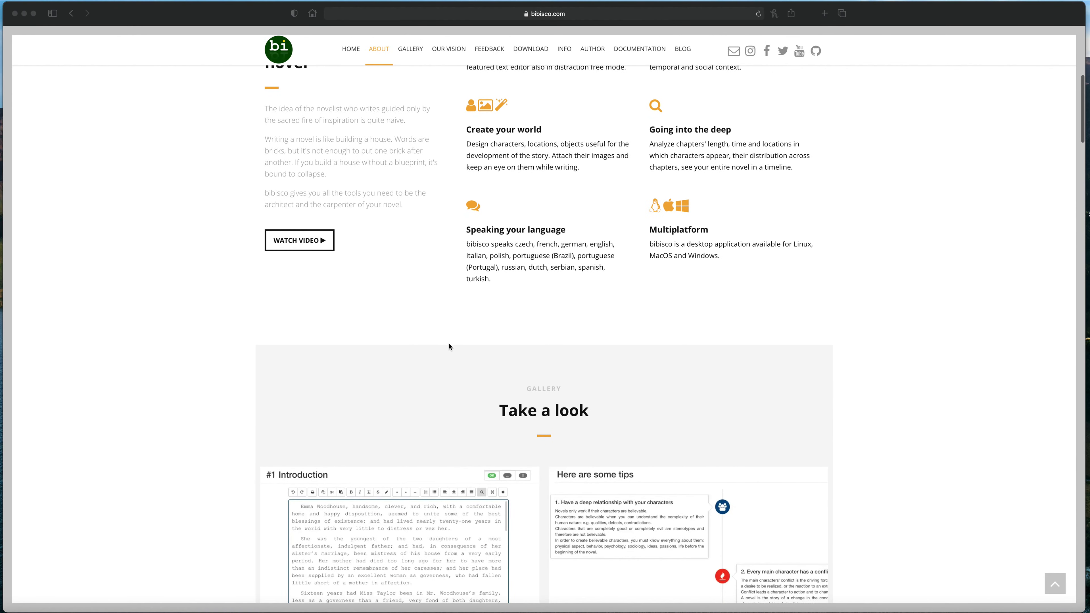
{"action": "scroll", "coordinate": [545, 342], "scroll_direction": "down", "scroll_amount": 4}
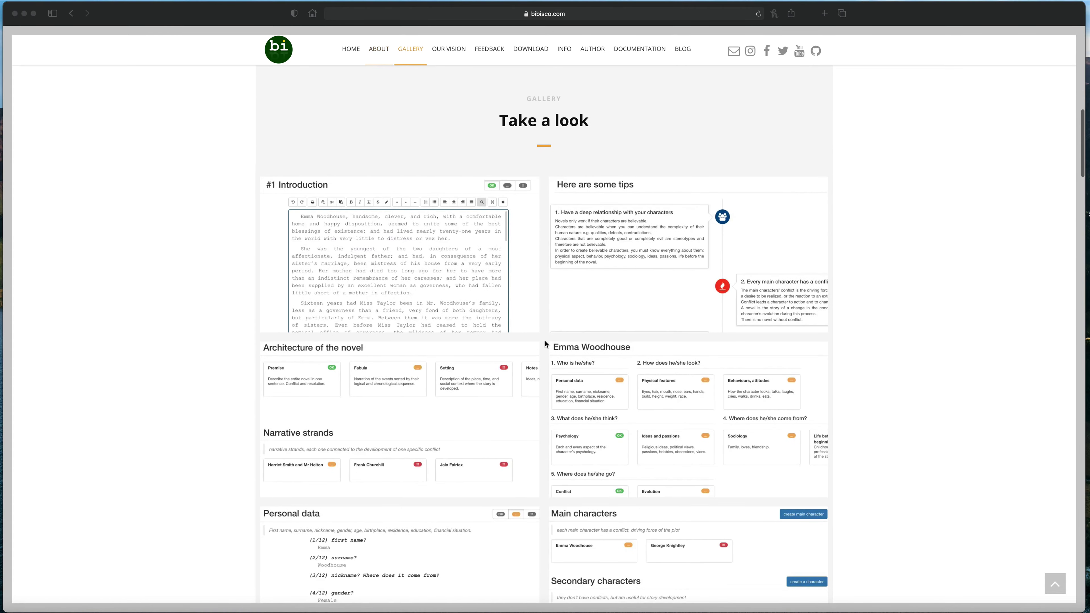
{"action": "scroll", "coordinate": [545, 341], "scroll_direction": "down", "scroll_amount": 5}
{"action": "scroll", "coordinate": [545, 344], "scroll_direction": "down", "scroll_amount": 3}
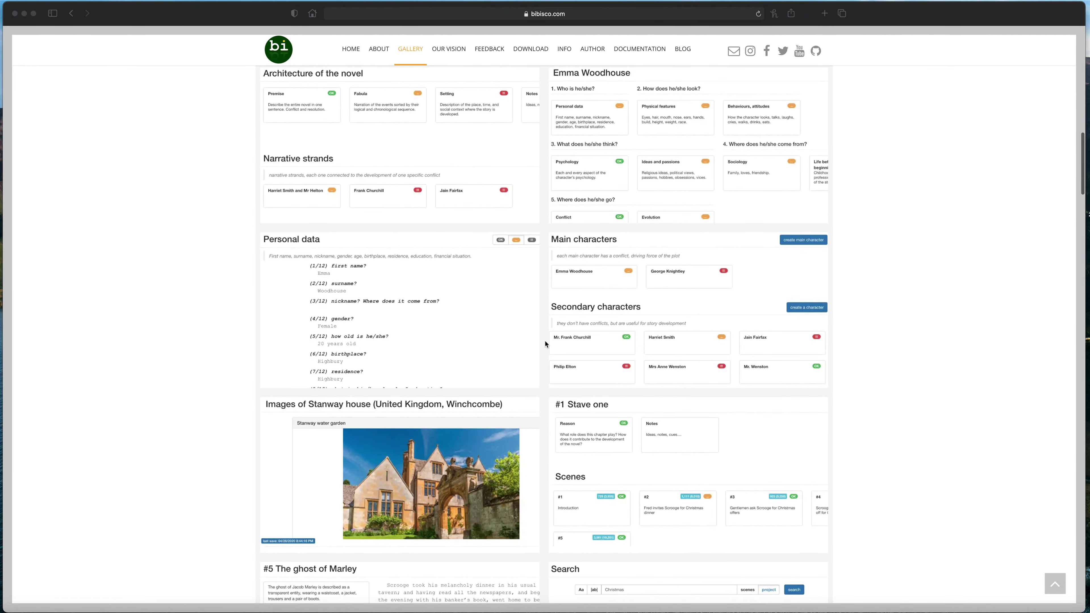
{"action": "scroll", "coordinate": [545, 344], "scroll_direction": "down", "scroll_amount": 6}
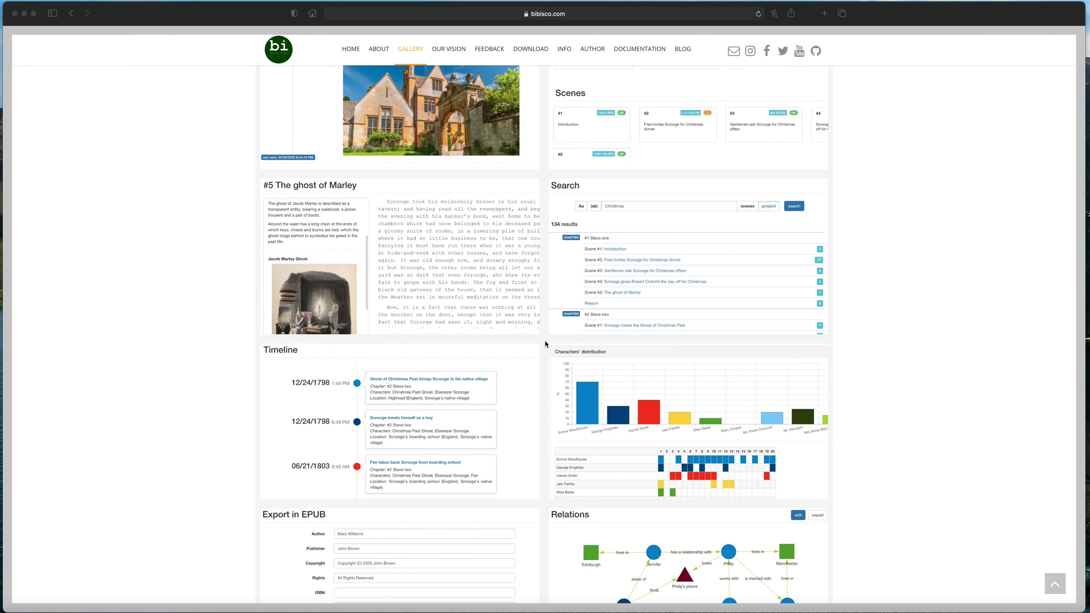
{"action": "scroll", "coordinate": [545, 343], "scroll_direction": "down", "scroll_amount": 2}
{"action": "scroll", "coordinate": [545, 344], "scroll_direction": "down", "scroll_amount": 6}
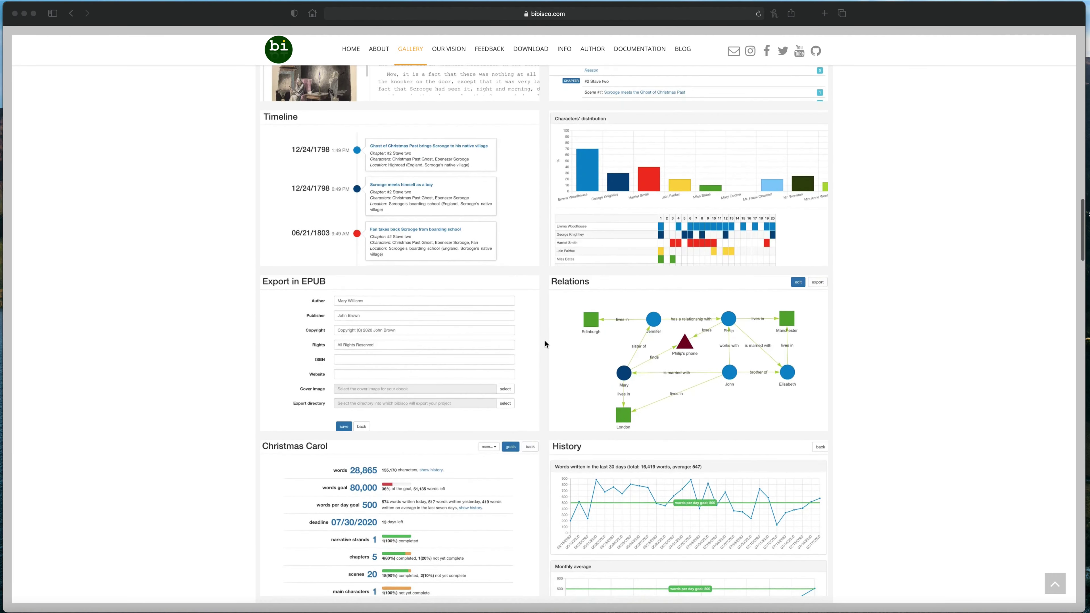
{"action": "scroll", "coordinate": [545, 341], "scroll_direction": "down", "scroll_amount": 1}
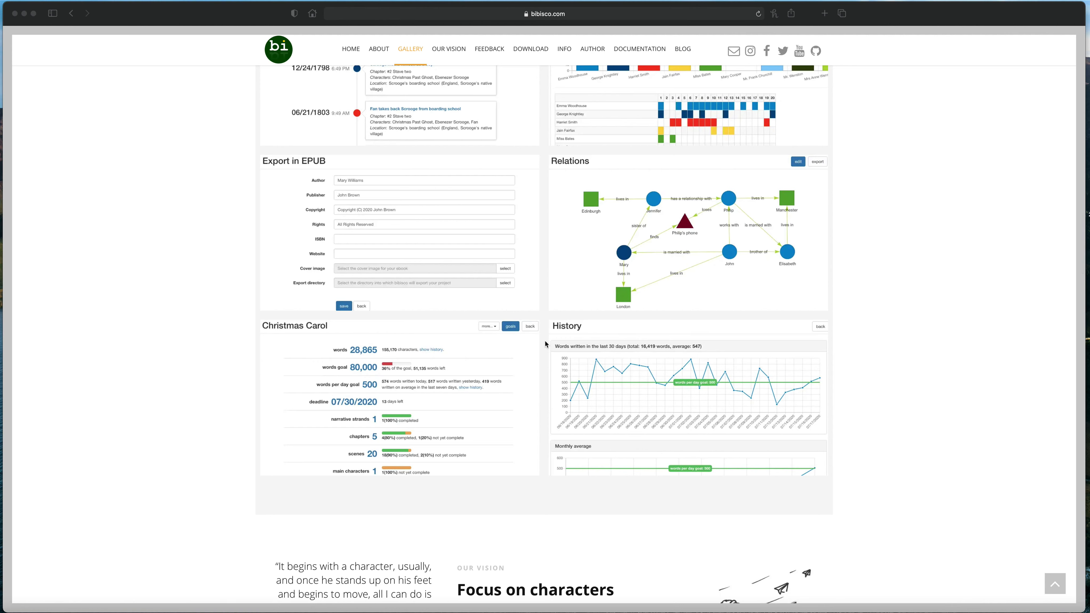
{"action": "scroll", "coordinate": [545, 341], "scroll_direction": "down", "scroll_amount": 5}
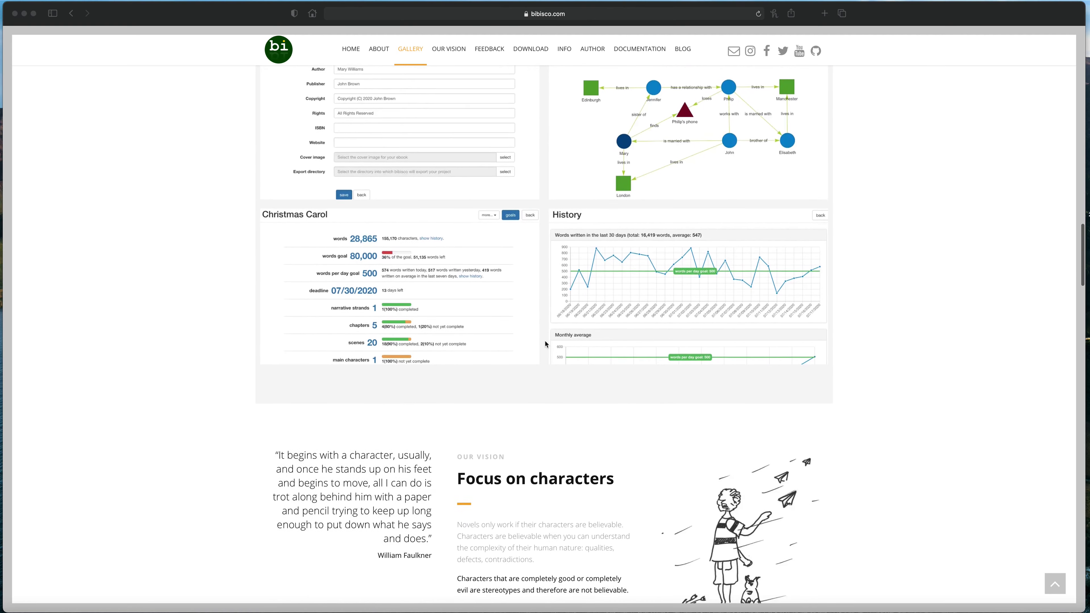
{"action": "scroll", "coordinate": [545, 344], "scroll_direction": "down", "scroll_amount": 8}
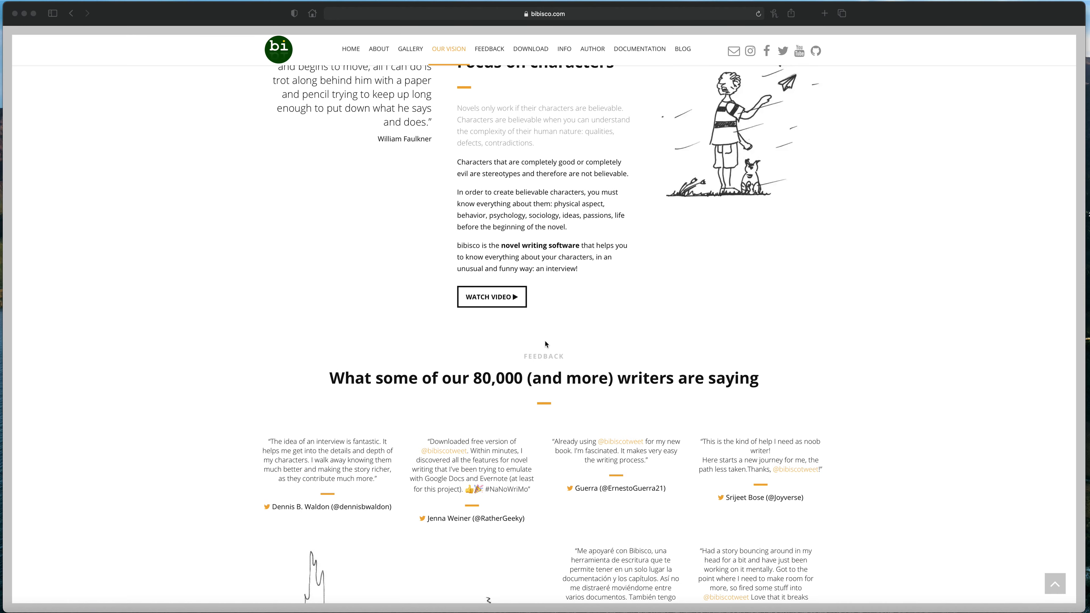
Step: Switch to the bibisco app and open the architecture overview of the Storm King's Thunder project
{"action": "key", "text": "ctrl+Right"}
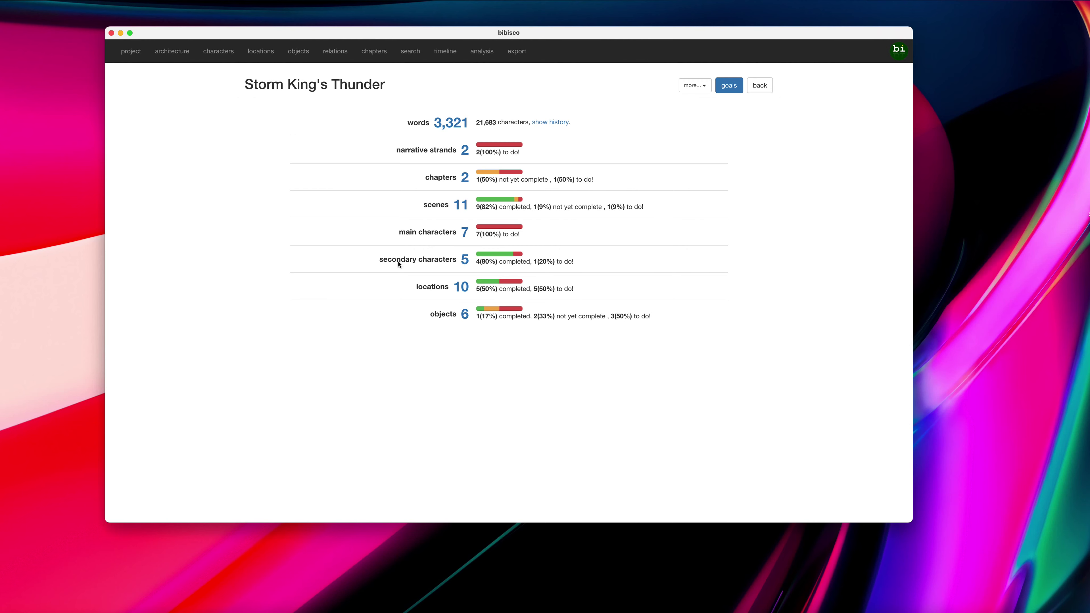
{"action": "mouse_move", "coordinate": [392, 31]}
{"action": "left_mouse_down"}
{"action": "mouse_move", "coordinate": [377, 30]}
{"action": "mouse_move", "coordinate": [394, 34]}
{"action": "left_mouse_up"}
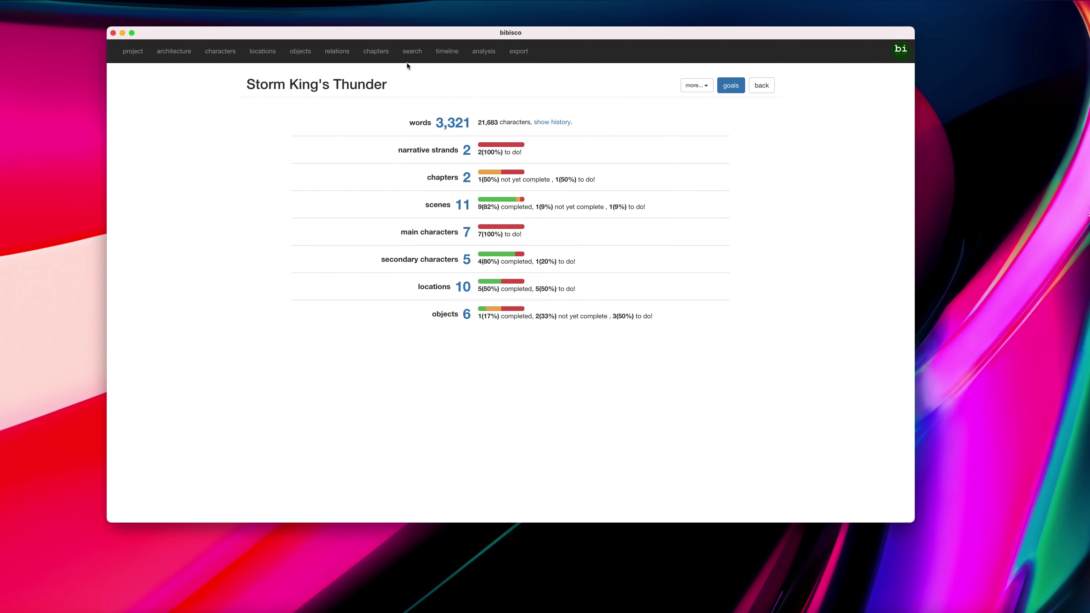
{"action": "left_click", "coordinate": [131, 53]}
{"action": "left_click", "coordinate": [172, 51]}
{"action": "left_click_drag", "start_coordinate": [262, 33], "coordinate": [253, 29]}
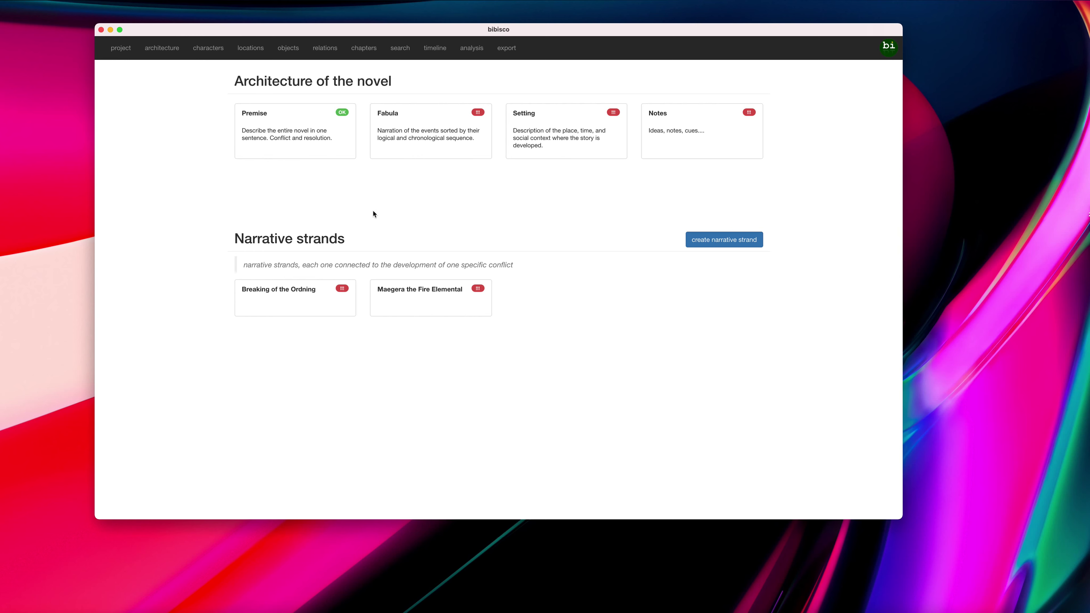
Step: Open the novel's Premise and display a player character's profile beside it in the project explorer
{"action": "left_click", "coordinate": [299, 148]}
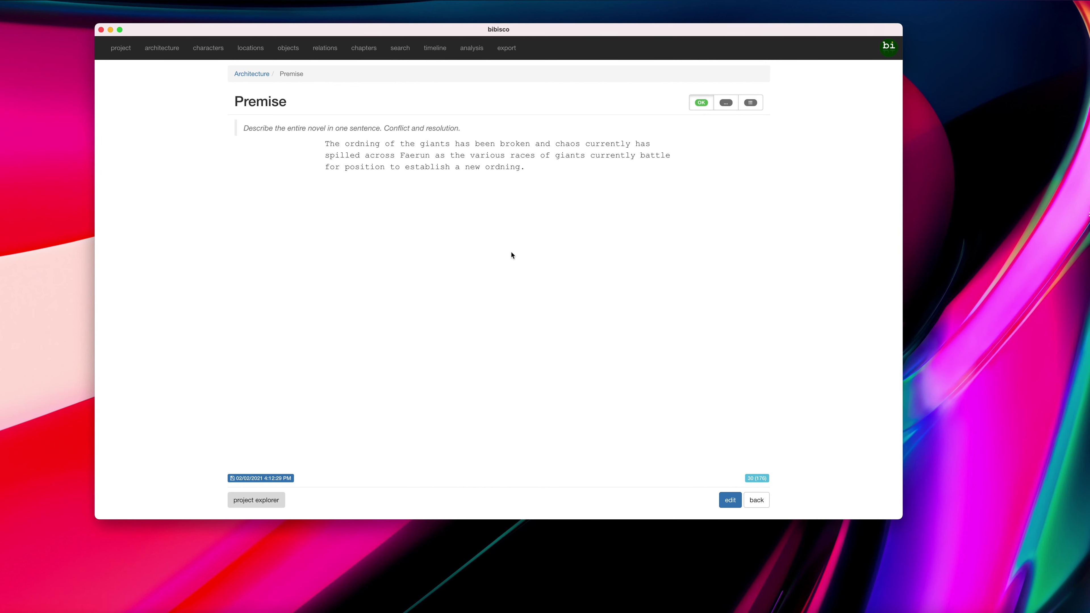
{"action": "left_click", "coordinate": [252, 503]}
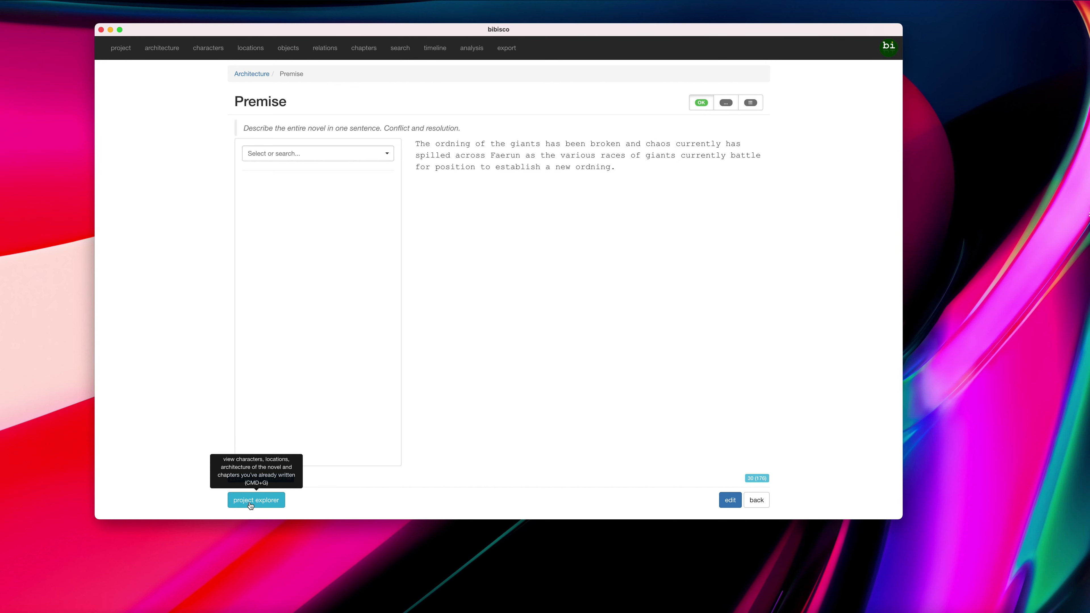
{"action": "left_click", "coordinate": [382, 153]}
{"action": "scroll", "coordinate": [341, 202], "scroll_direction": "down", "scroll_amount": 3}
{"action": "scroll", "coordinate": [341, 202], "scroll_direction": "down", "scroll_amount": 5}
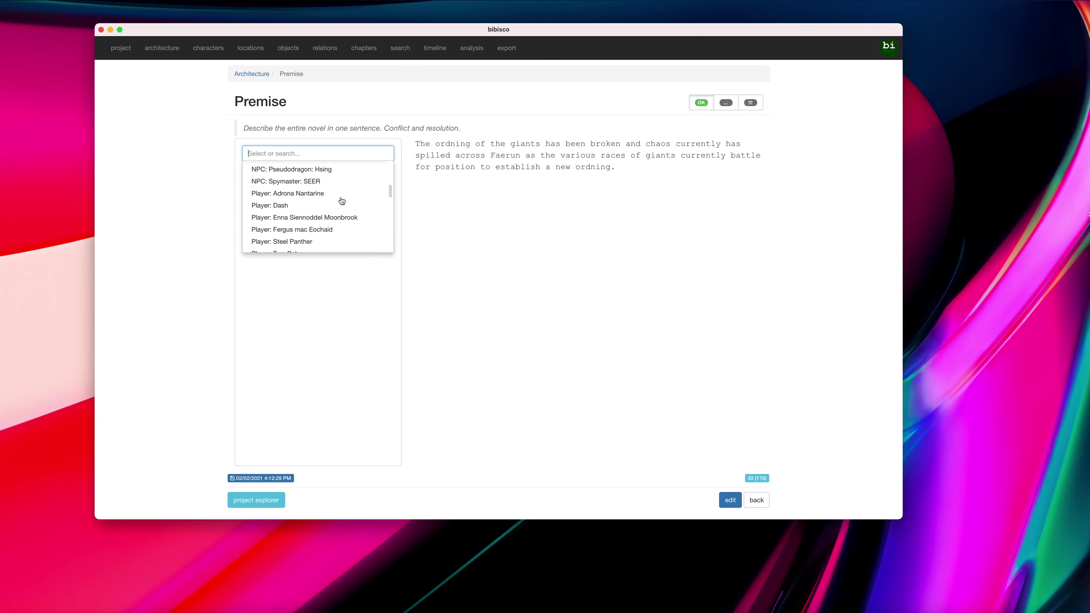
{"action": "left_click", "coordinate": [310, 218]}
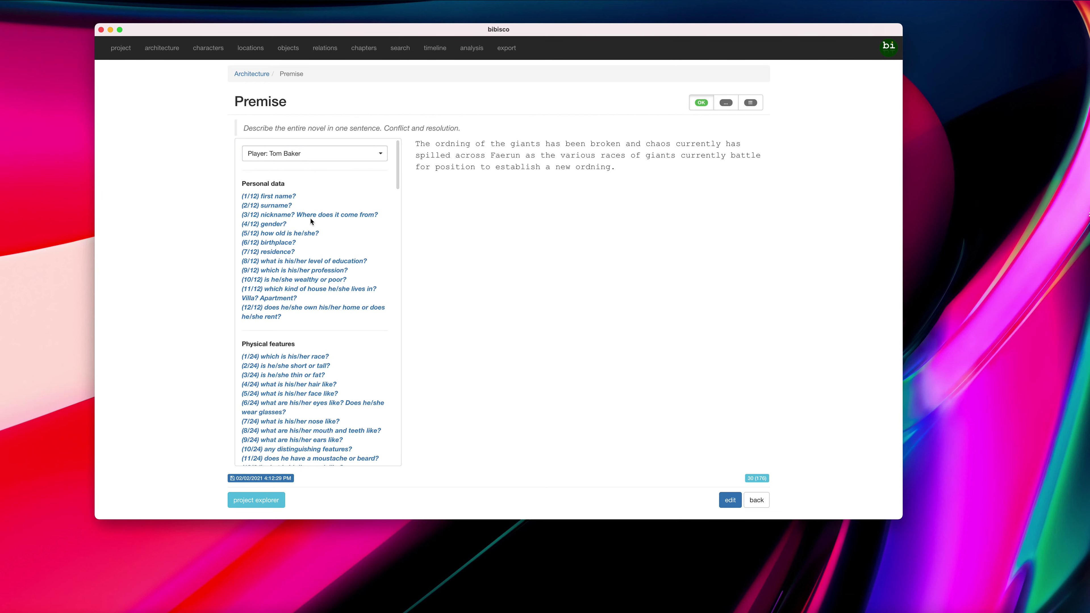
Step: Display the location Red Sheaf Inn and Tavern (Beregost) in the project explorer, then close it and return to the architecture overview
{"action": "left_click", "coordinate": [378, 155]}
{"action": "scroll", "coordinate": [315, 202], "scroll_direction": "down", "scroll_amount": 3}
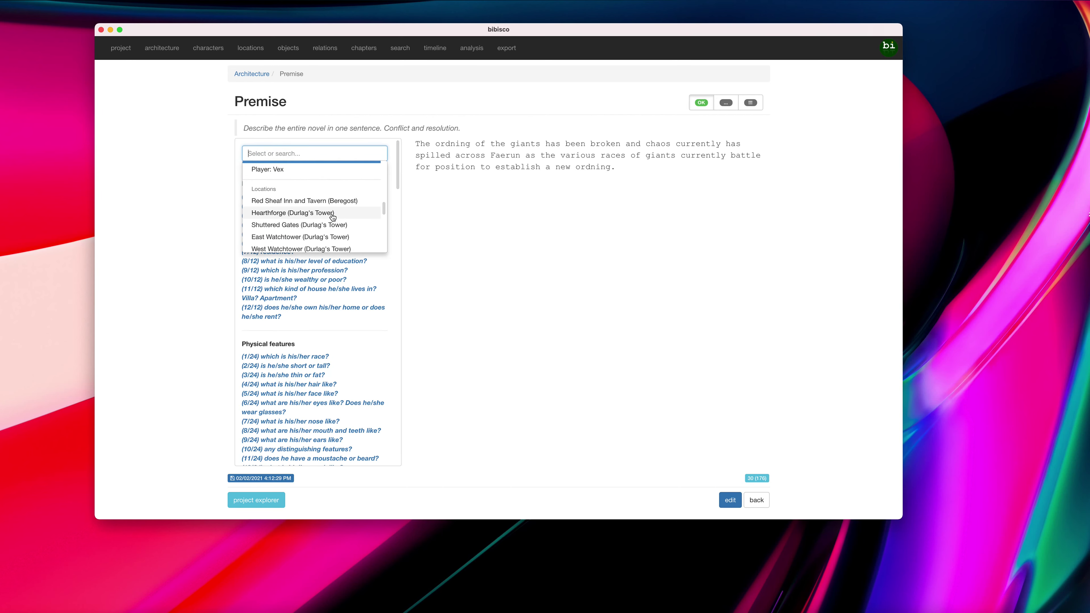
{"action": "left_click", "coordinate": [316, 202]}
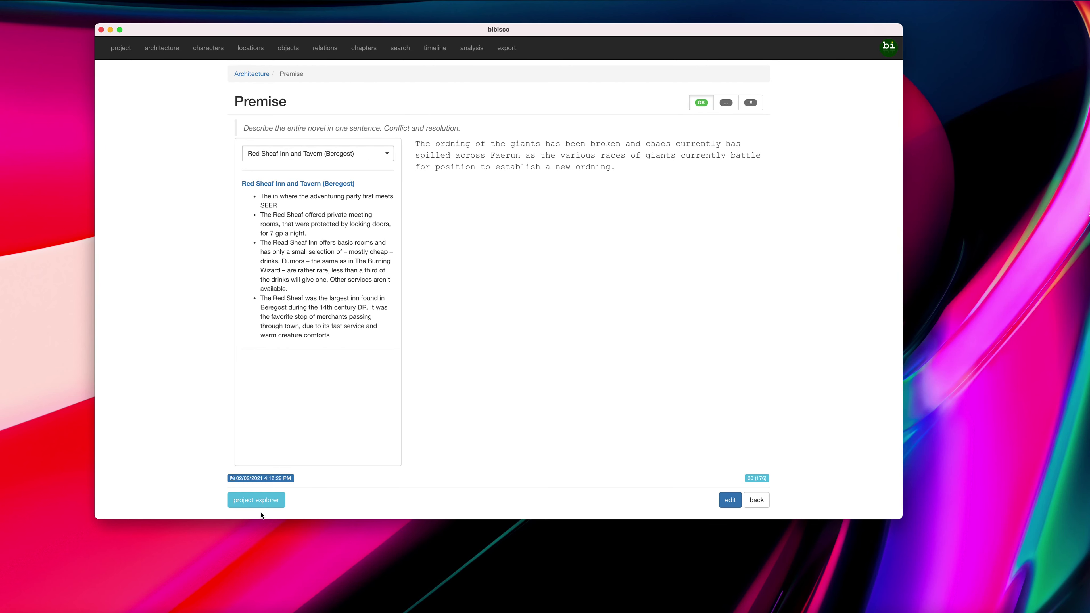
{"action": "left_click", "coordinate": [254, 500]}
{"action": "left_click", "coordinate": [751, 503]}
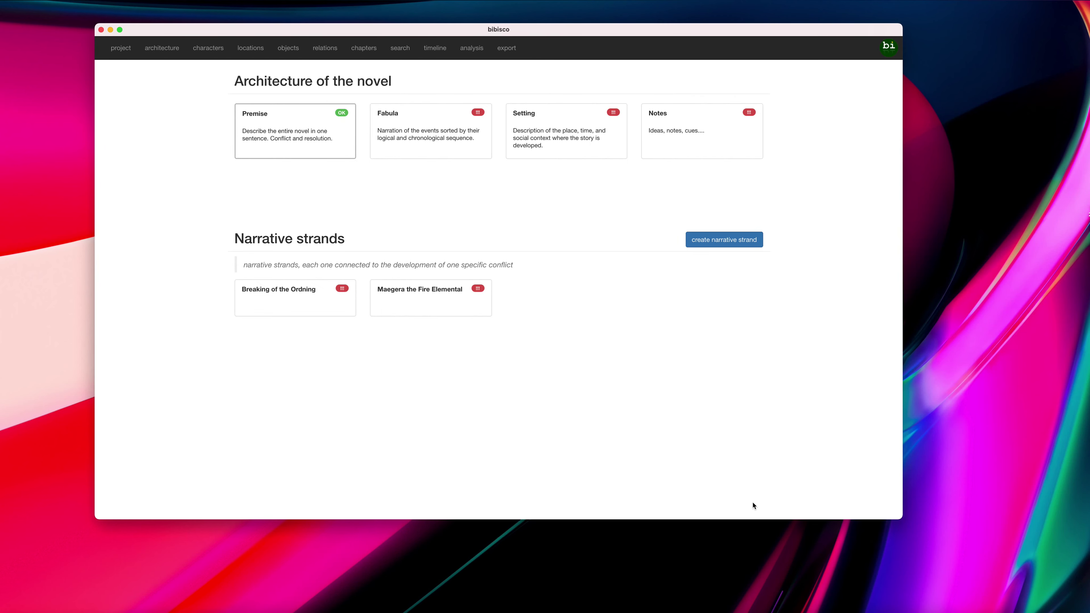
Step: Open the blank Fabula text editor and return to the architecture overview without writing anything
{"action": "left_click", "coordinate": [410, 139]}
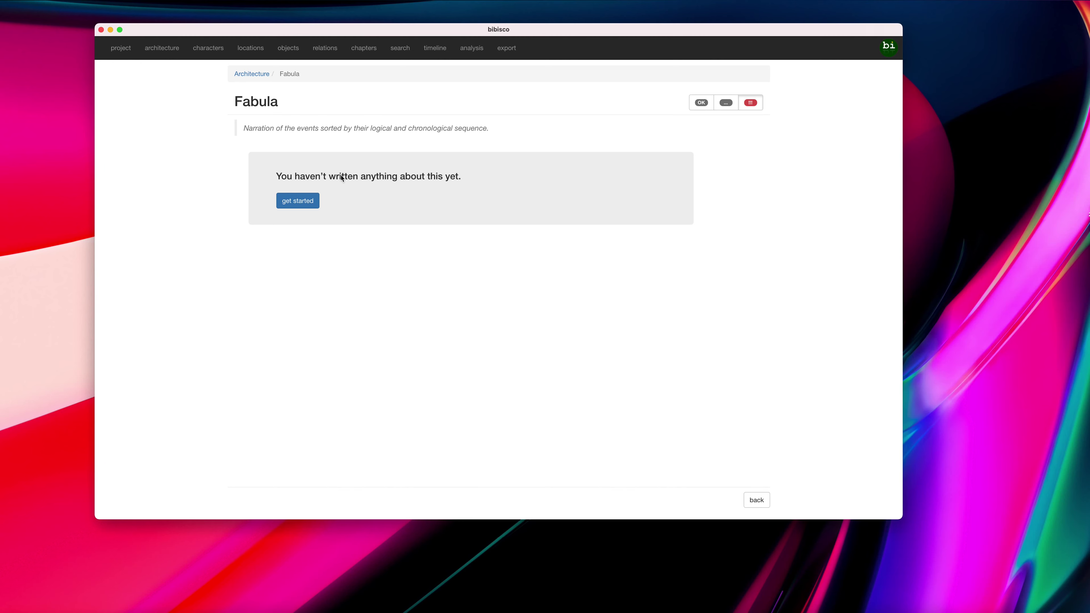
{"action": "left_click", "coordinate": [299, 201]}
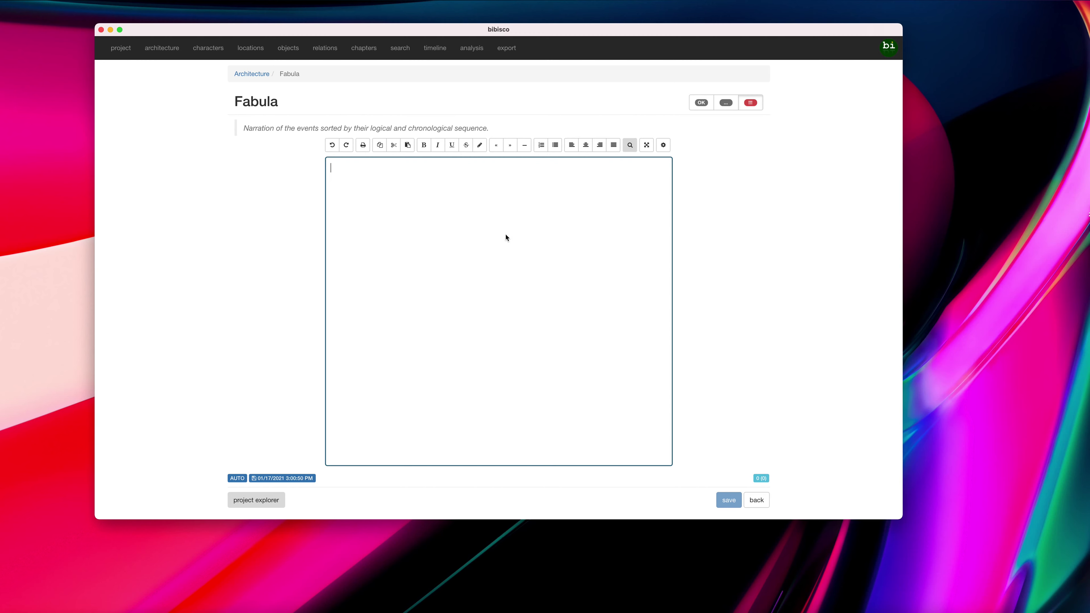
{"action": "left_click", "coordinate": [756, 499]}
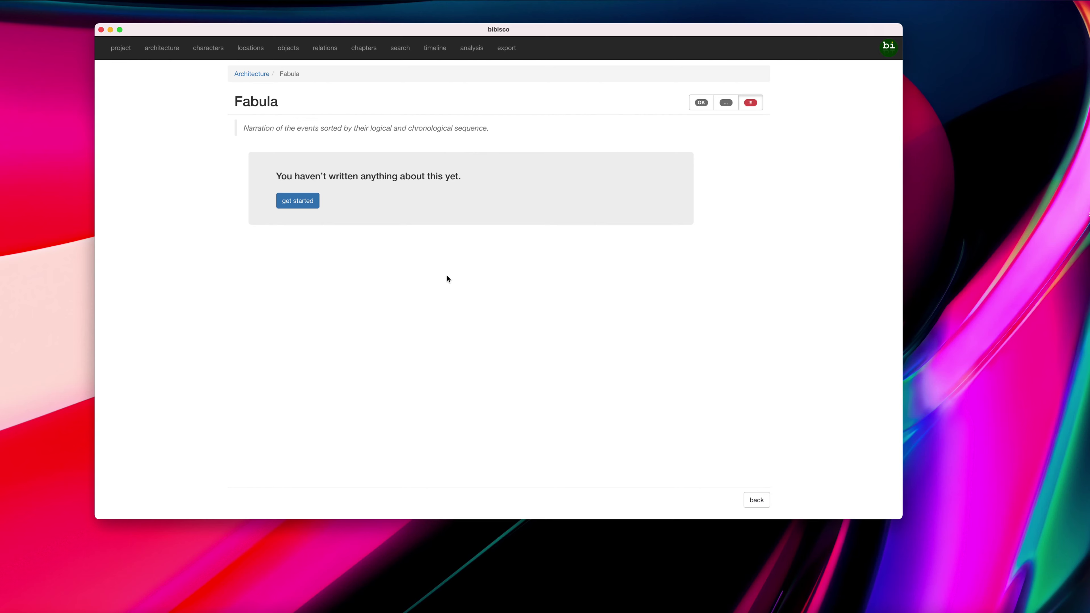
{"action": "left_click", "coordinate": [252, 77]}
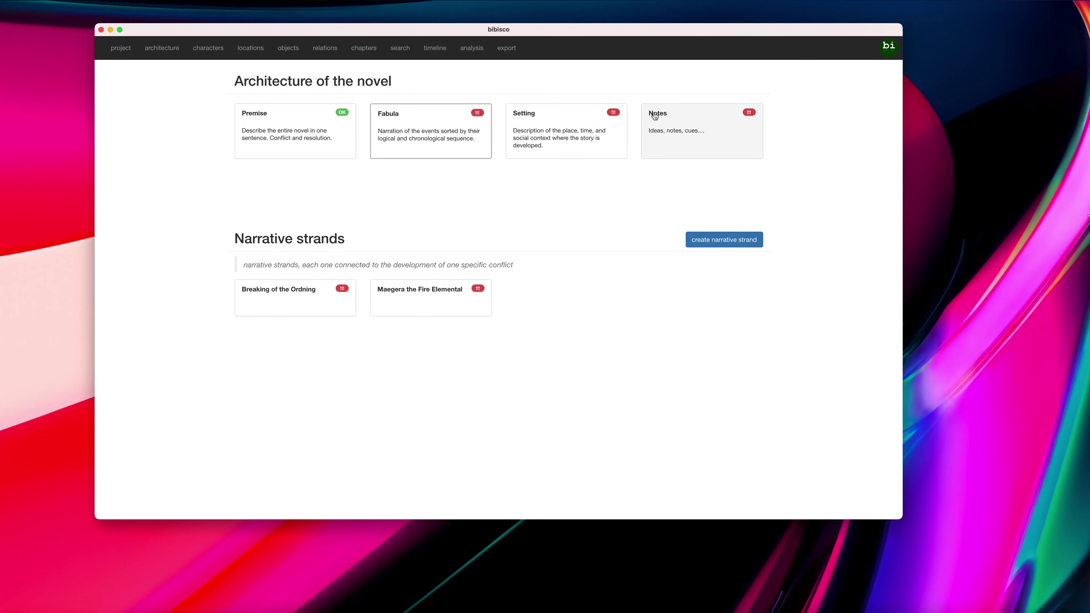
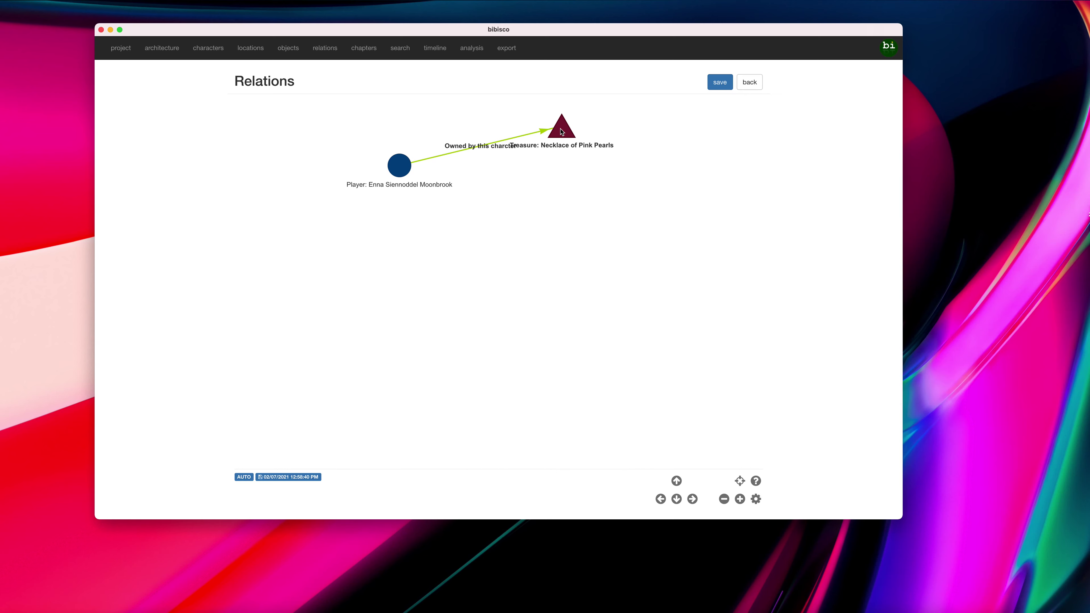
Step: Move the Necklace of Pink Pearls node above its linked player in the relations diagram, and exit without saving
{"action": "left_click_drag", "start_coordinate": [560, 127], "coordinate": [438, 117]}
{"action": "left_click_drag", "start_coordinate": [563, 131], "coordinate": [398, 129]}
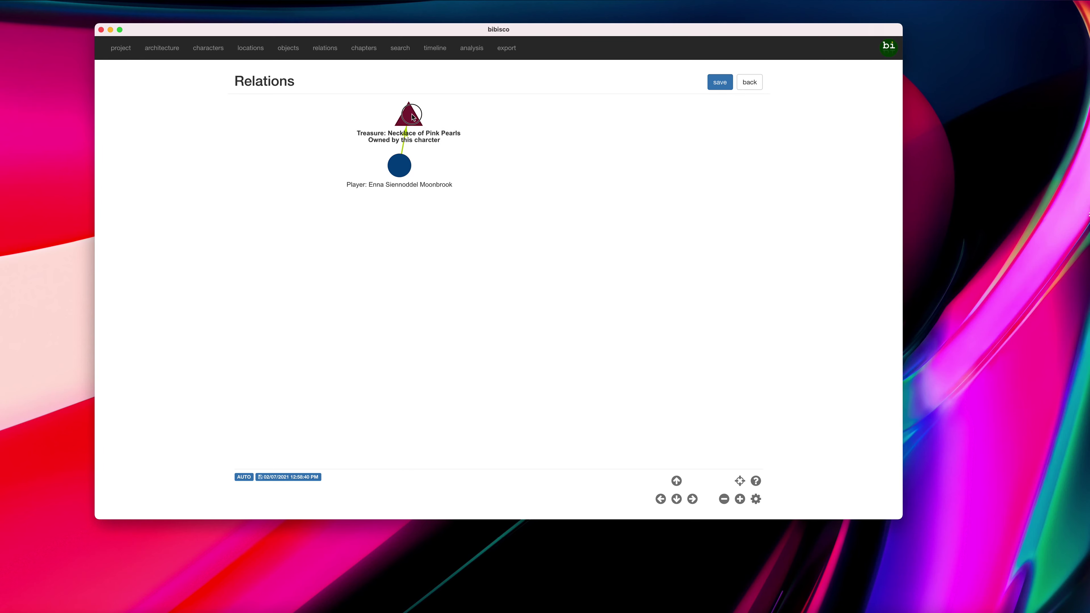
{"action": "left_click", "coordinate": [744, 82]}
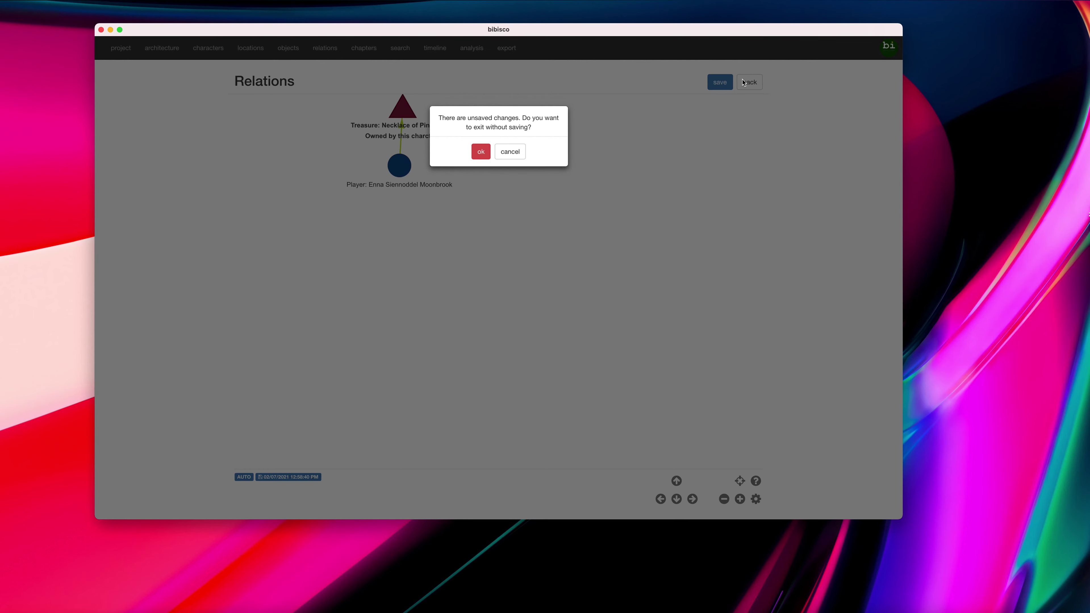
{"action": "left_click", "coordinate": [481, 151]}
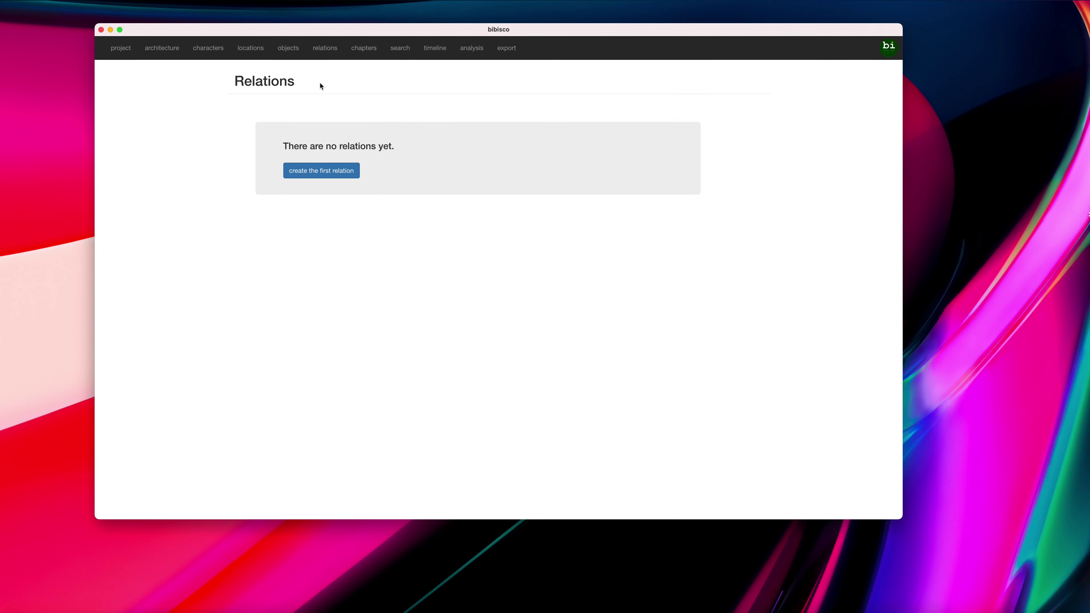
Step: Open chapter #1 Durlag's Tower and view its Reason entry, returning to the chapter page
{"action": "left_click", "coordinate": [359, 49]}
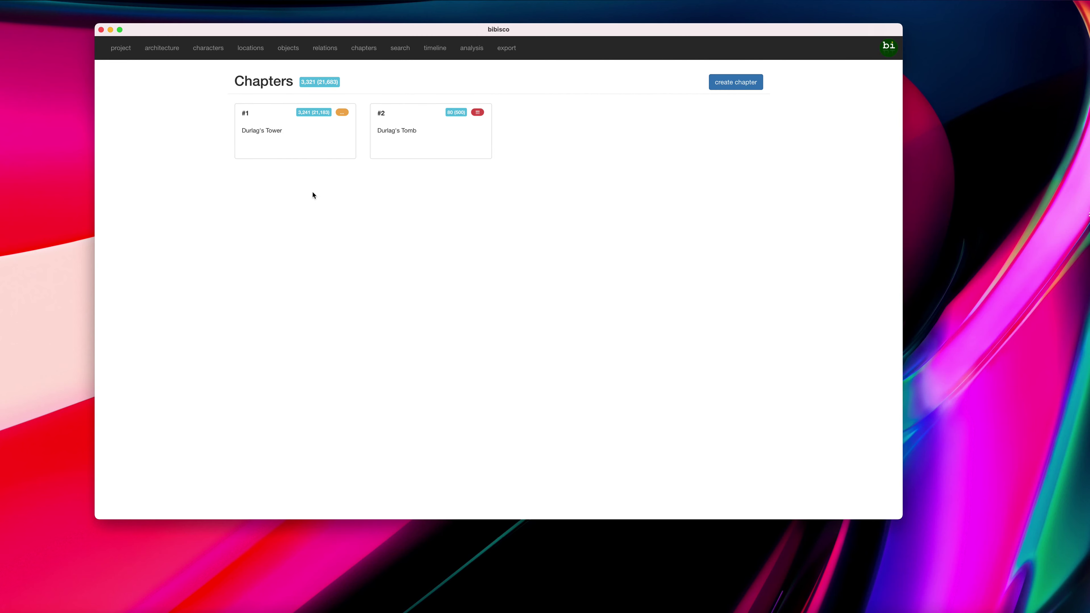
{"action": "left_click", "coordinate": [290, 143]}
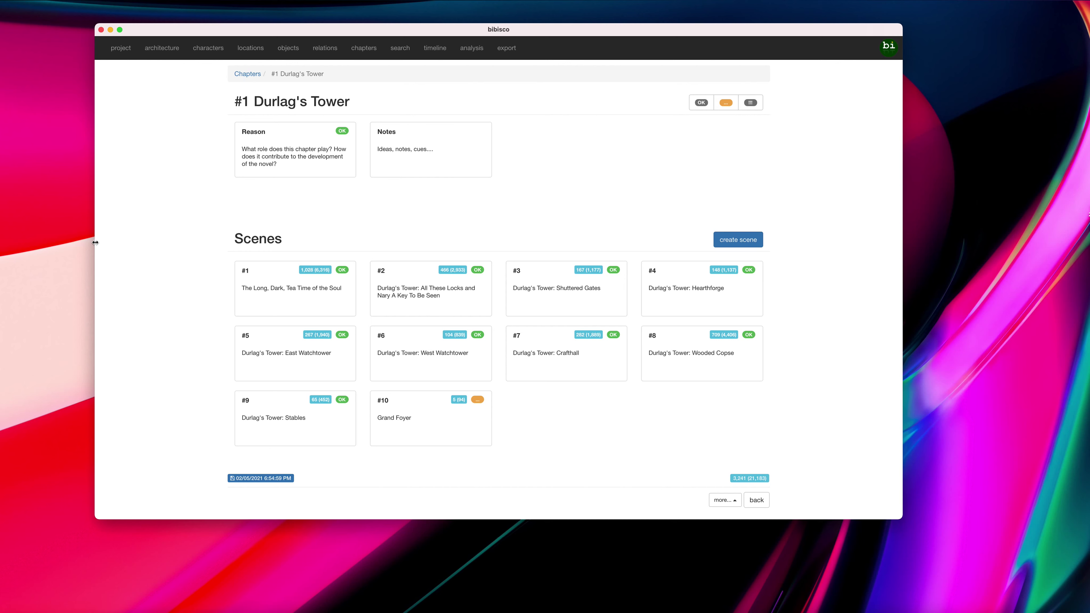
{"action": "left_click", "coordinate": [279, 160]}
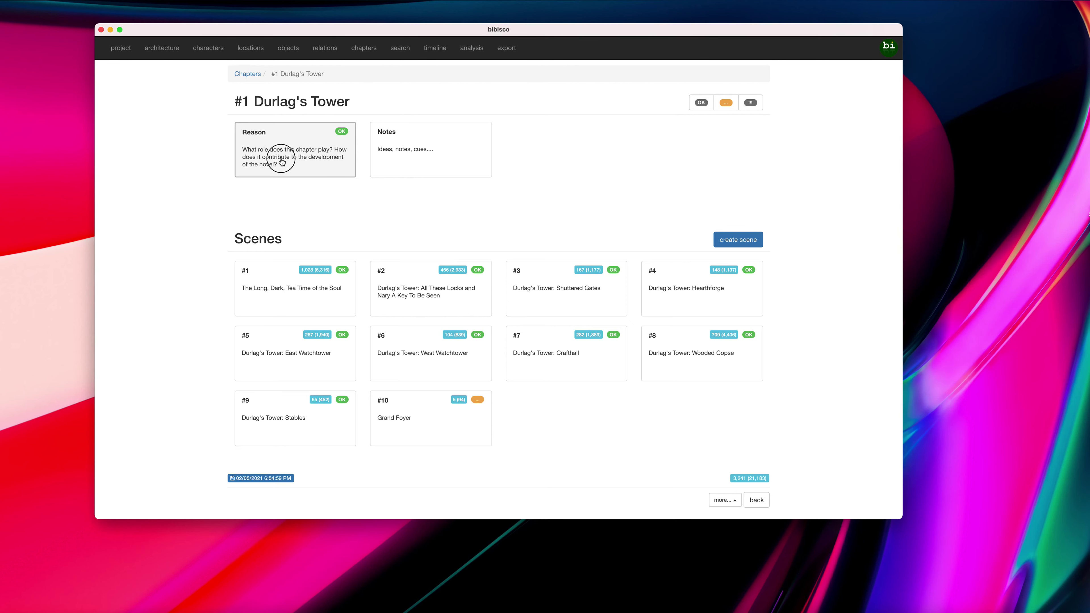
{"action": "left_click", "coordinate": [768, 501]}
Step: Open the Durlag's Tower chapter notes and read through the Adventure Background and Adventure Overview
{"action": "left_click", "coordinate": [416, 164]}
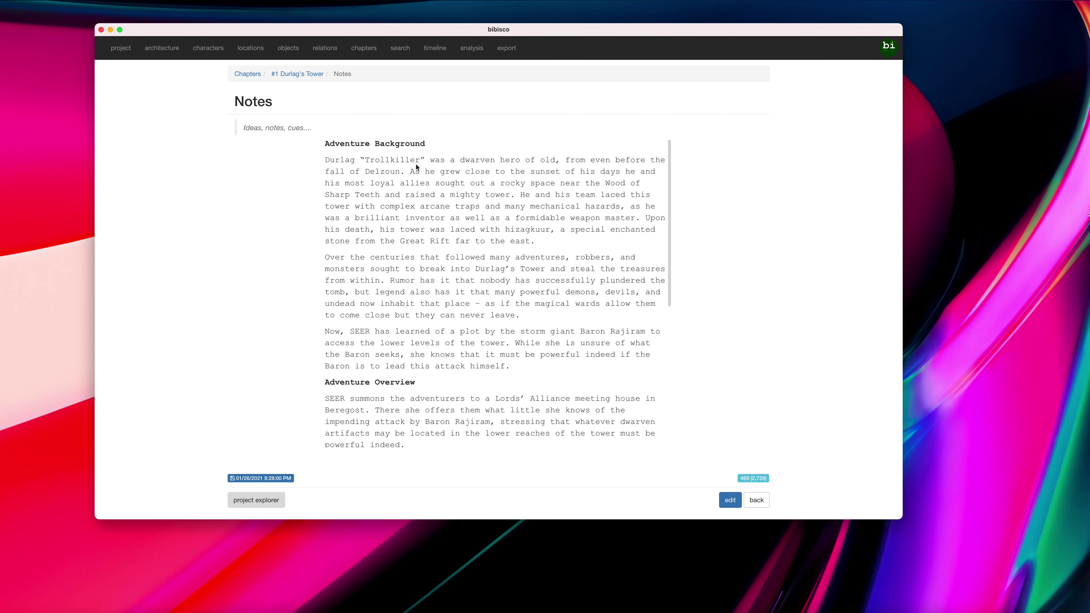
{"action": "scroll", "coordinate": [450, 225], "scroll_direction": "down", "scroll_amount": 10}
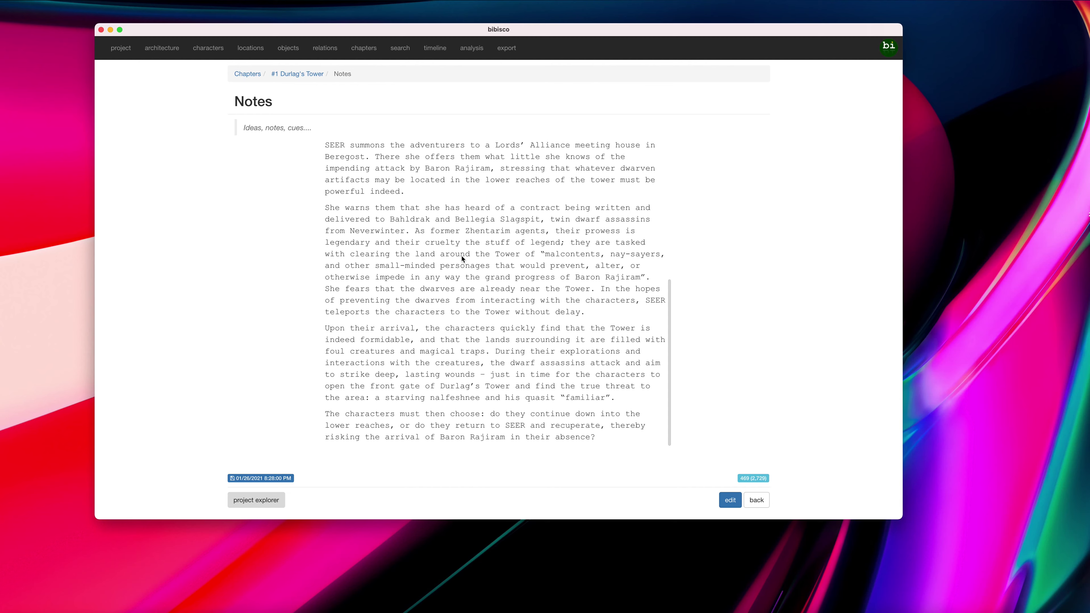
{"action": "scroll", "coordinate": [462, 258], "scroll_direction": "up", "scroll_amount": 10}
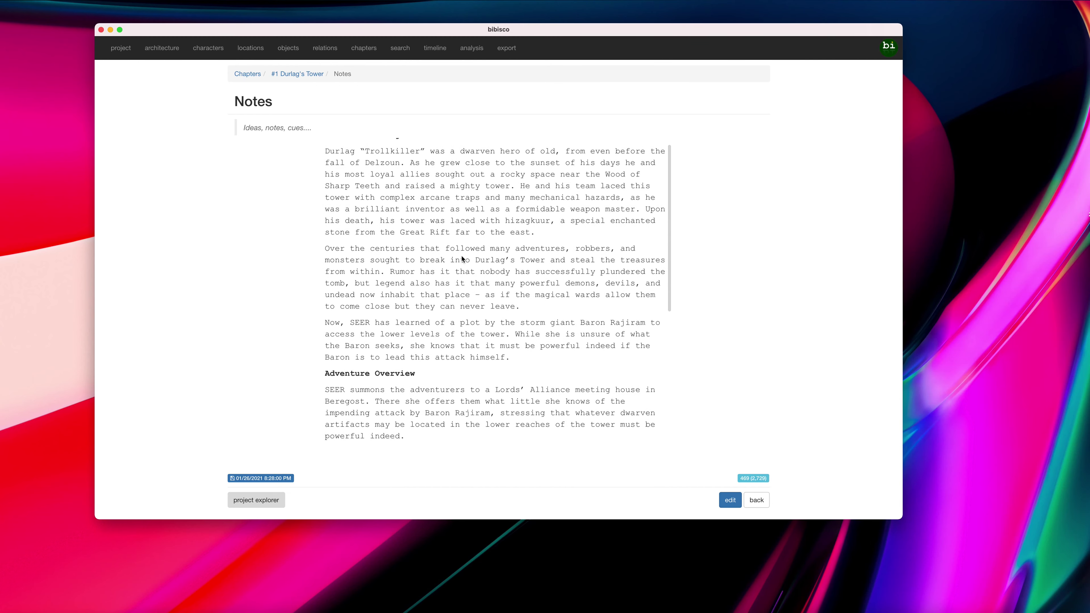
{"action": "scroll", "coordinate": [414, 231], "scroll_direction": "down", "scroll_amount": 9}
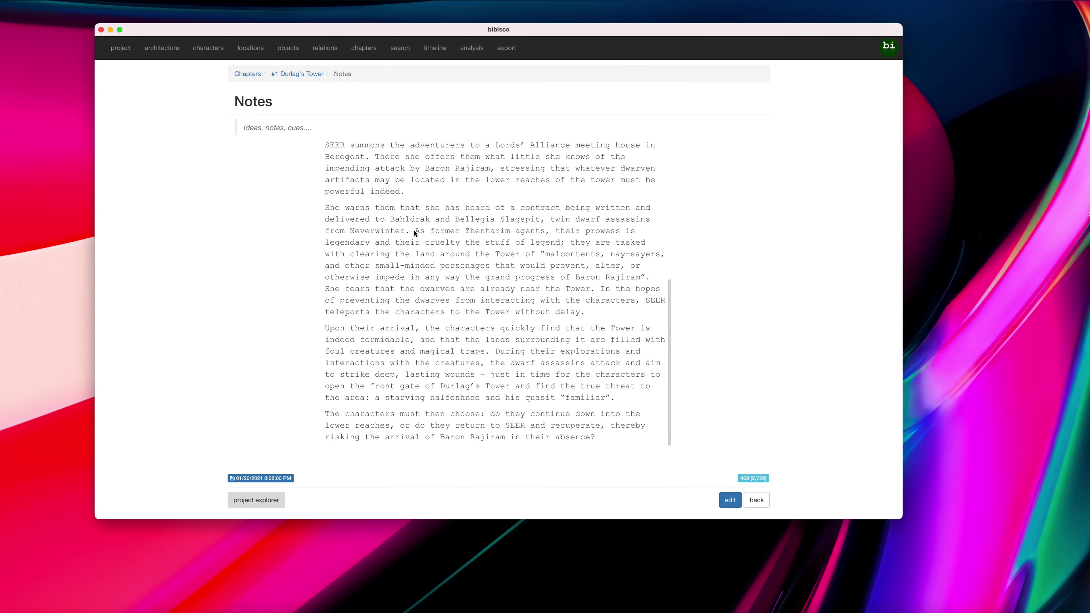
{"action": "scroll", "coordinate": [414, 230], "scroll_direction": "up", "scroll_amount": 9}
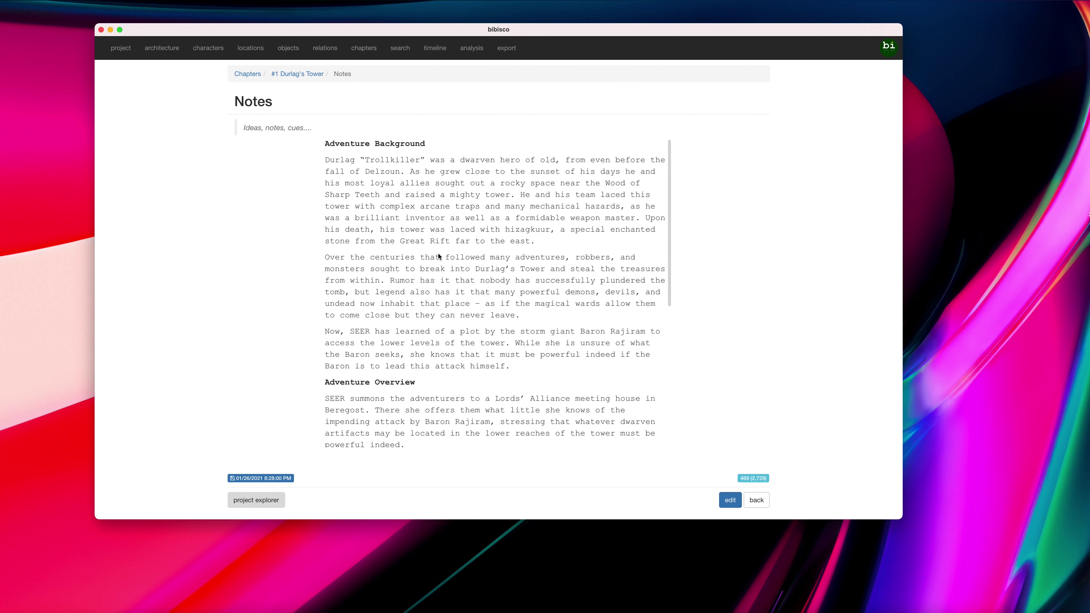
Step: Read the rest of the Durlag's Tower notes through the end of the Adventure Overview, and return to the chapter page
{"action": "scroll", "coordinate": [439, 255], "scroll_direction": "down", "scroll_amount": 4}
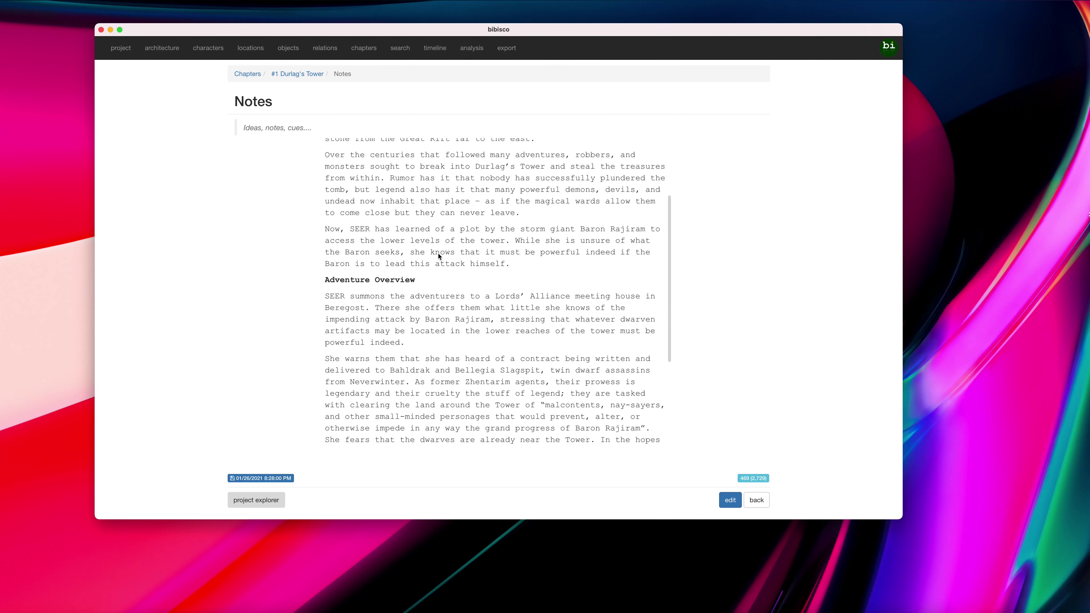
{"action": "scroll", "coordinate": [439, 256], "scroll_direction": "down", "scroll_amount": 5}
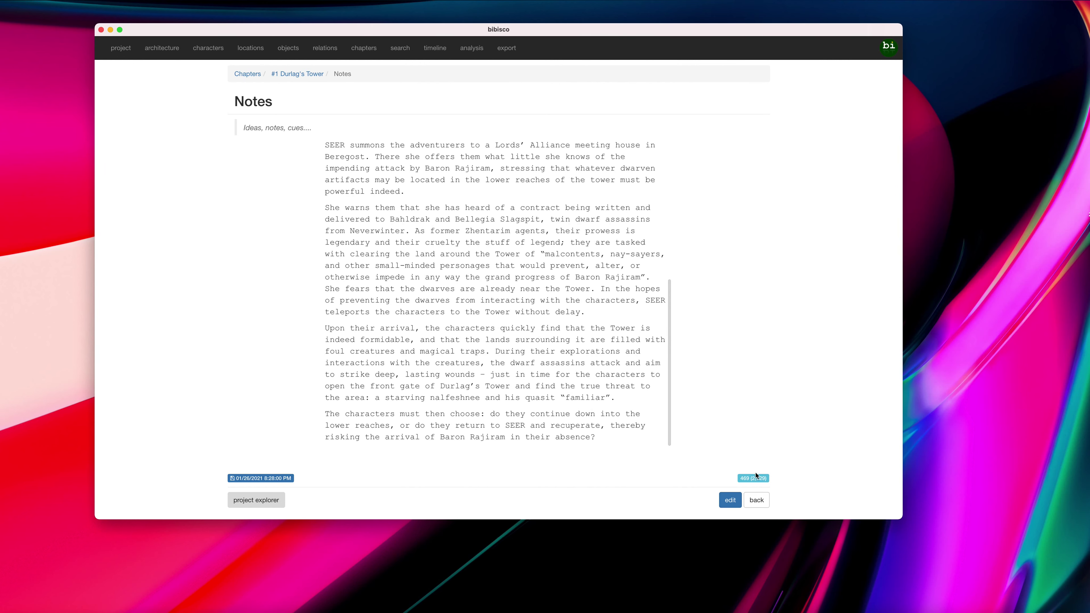
{"action": "left_click", "coordinate": [756, 500]}
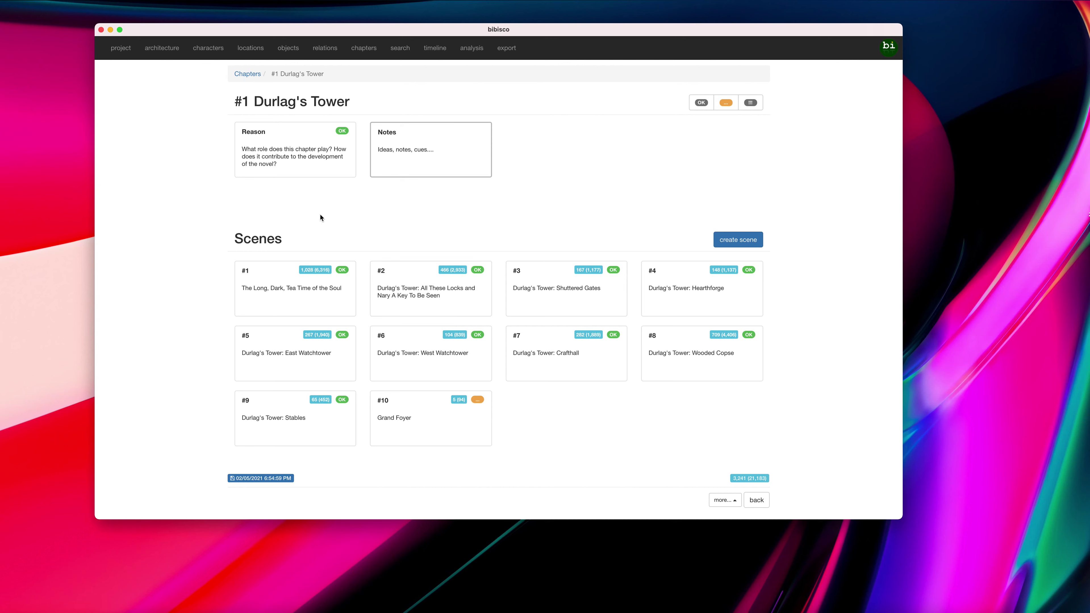
Step: Open scene #1 The Long, Dark, Tea Time of the Soul and skim the start of its text
{"action": "left_click", "coordinate": [279, 298]}
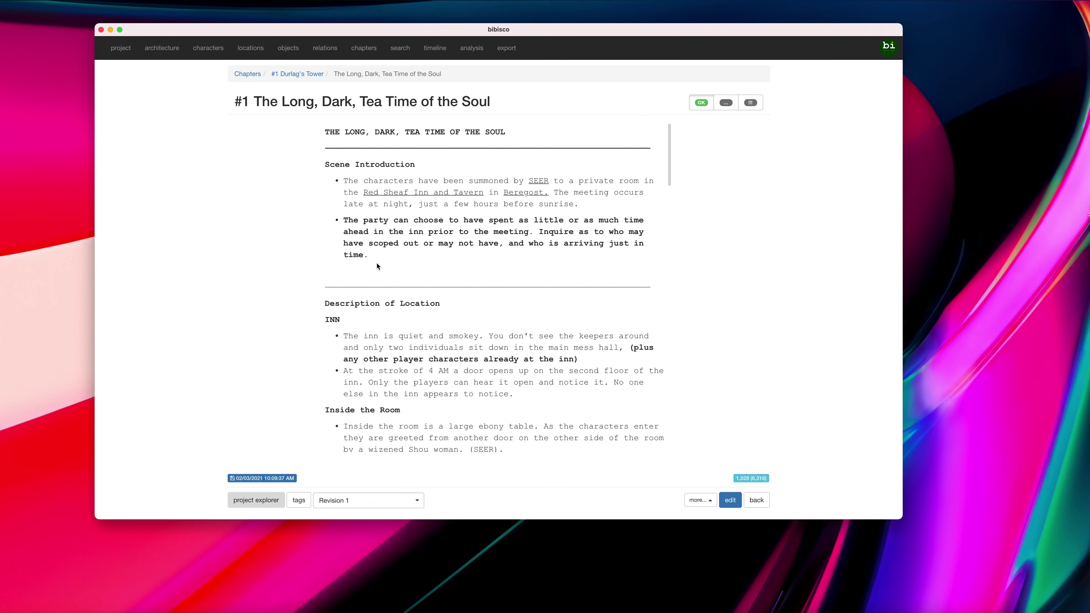
{"action": "scroll", "coordinate": [408, 216], "scroll_direction": "down", "scroll_amount": 15}
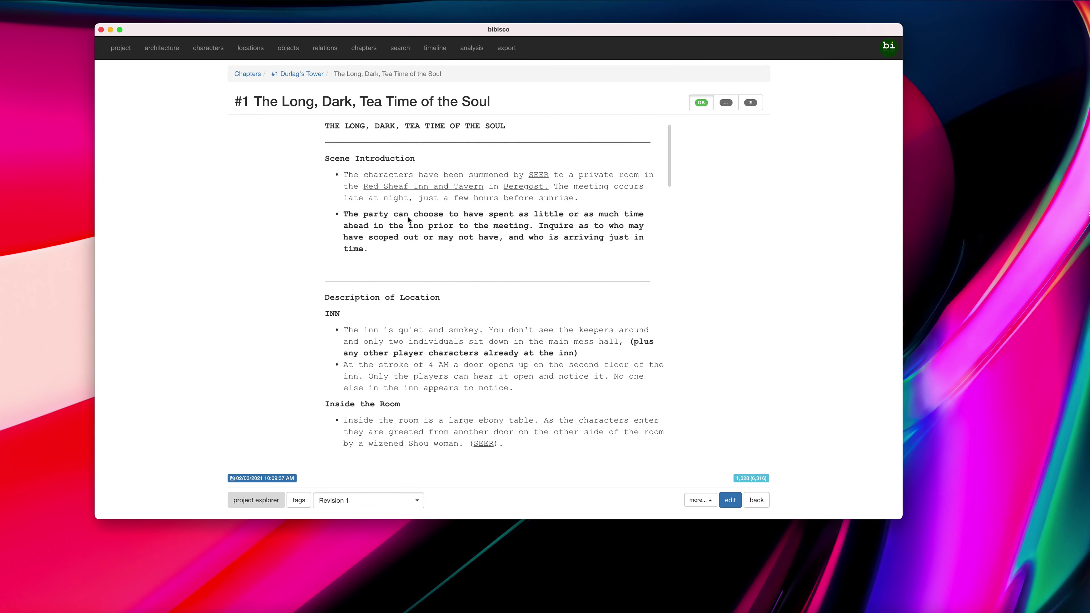
{"action": "scroll", "coordinate": [408, 217], "scroll_direction": "up", "scroll_amount": 15}
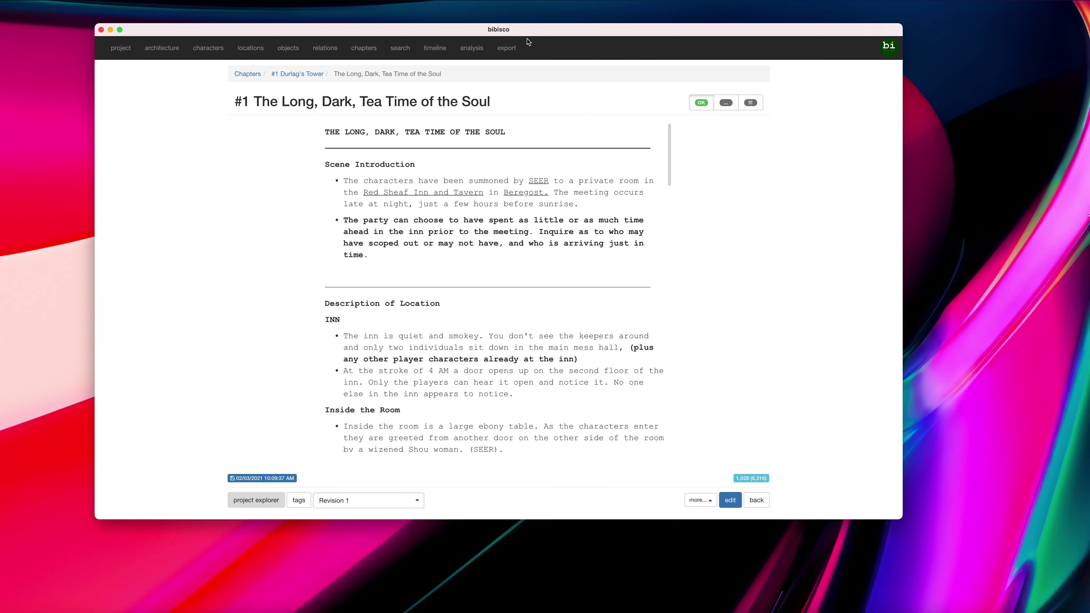
{"action": "mouse_move", "coordinate": [528, 34]}
{"action": "left_mouse_down"}
{"action": "mouse_move", "coordinate": [526, 21]}
{"action": "mouse_move", "coordinate": [541, 19]}
{"action": "left_mouse_up"}
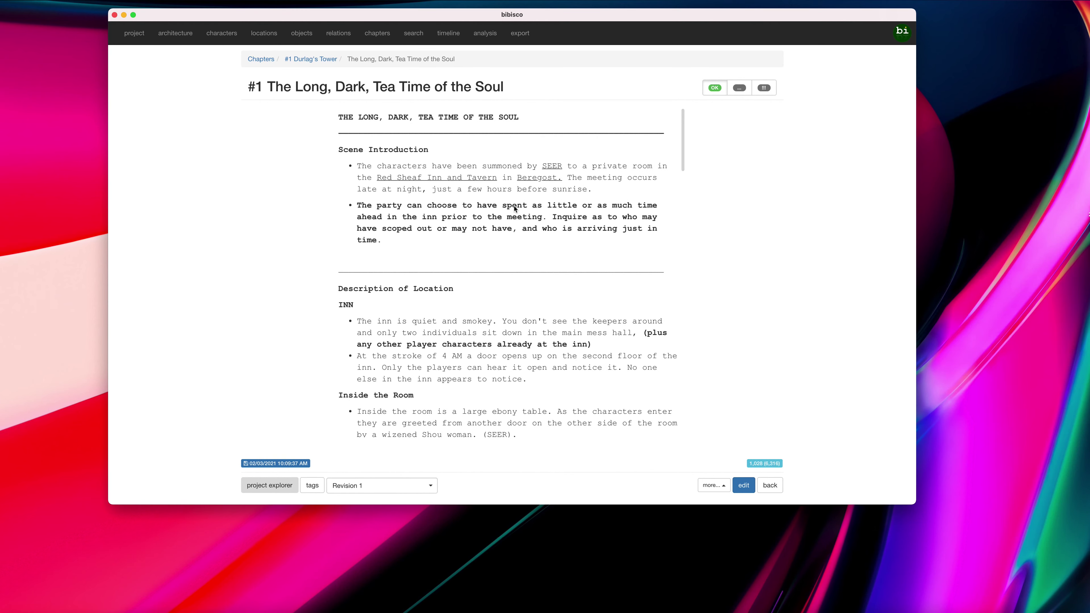
{"action": "scroll", "coordinate": [490, 205], "scroll_direction": "down", "scroll_amount": 4}
{"action": "scroll", "coordinate": [489, 206], "scroll_direction": "up", "scroll_amount": 4}
Step: Open the scene for editing, highlight its title line, and generate a PDF preview of the scene from the print dialog
{"action": "left_click", "coordinate": [743, 484]}
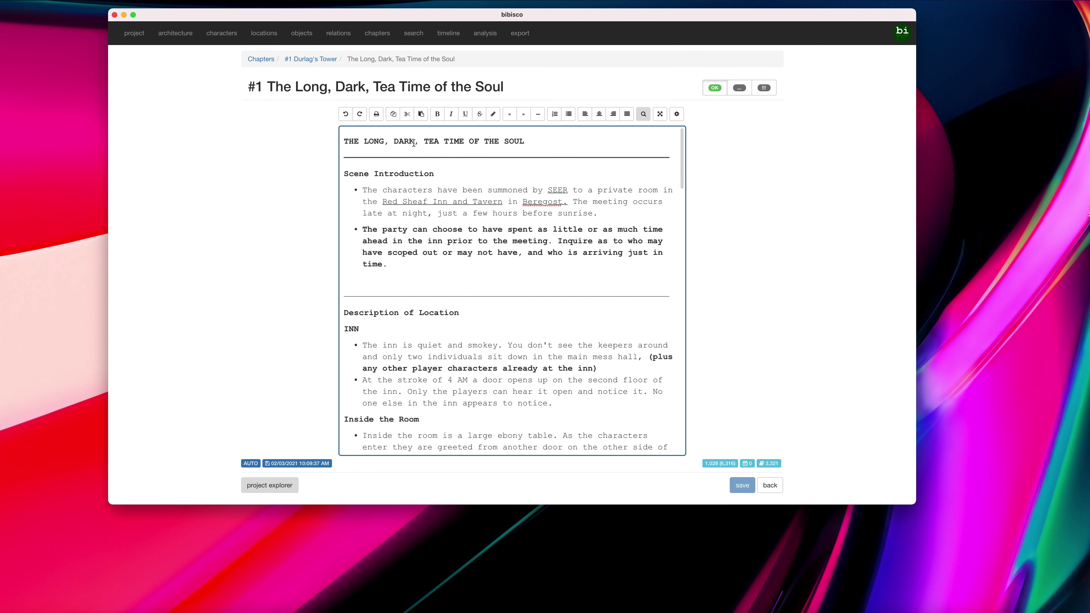
{"action": "left_click_drag", "start_coordinate": [344, 140], "coordinate": [527, 145]}
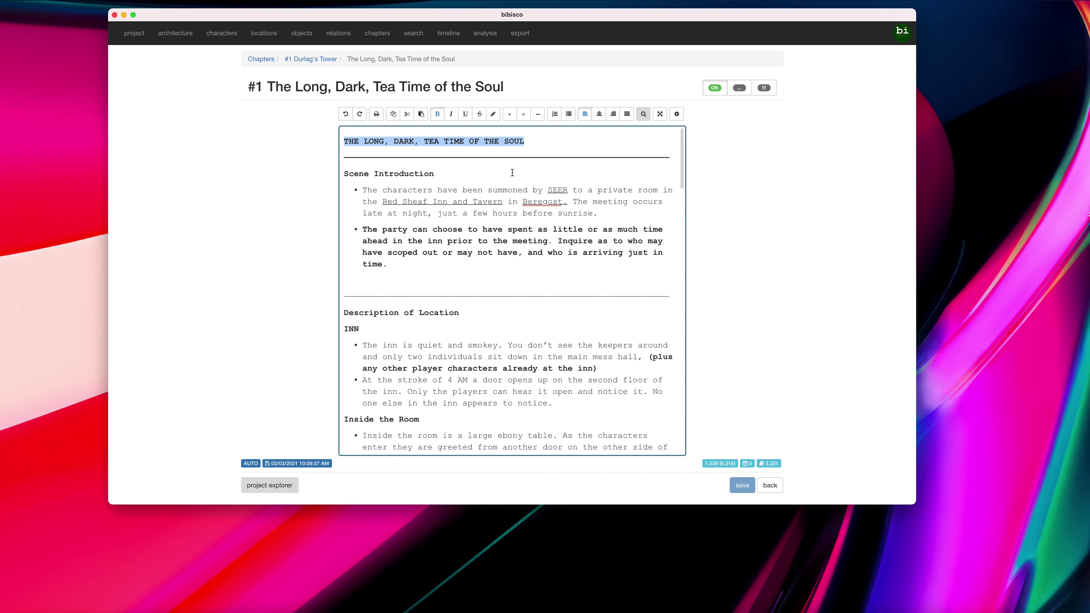
{"action": "left_click", "coordinate": [375, 116]}
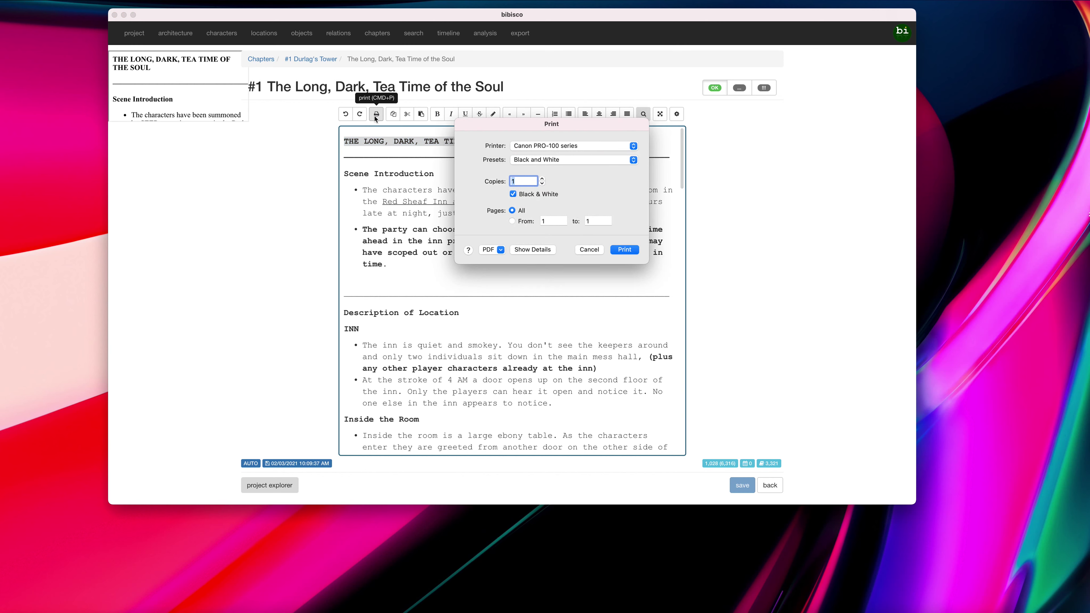
{"action": "left_click", "coordinate": [500, 250]}
{"action": "left_click", "coordinate": [501, 262]}
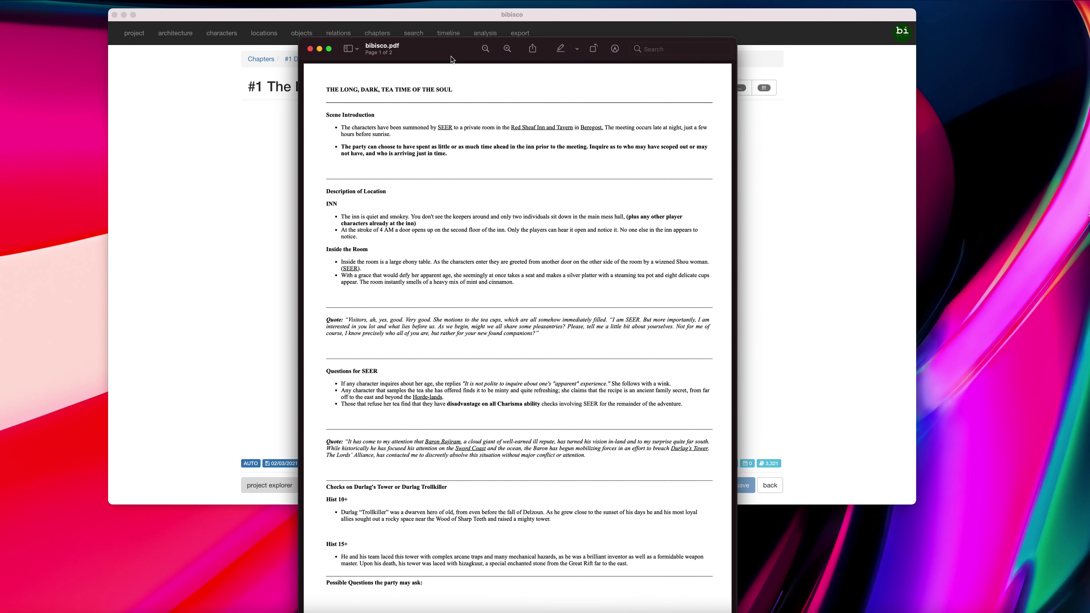
Step: Look over the first page of bibisco.pdf, highlighting the scene title, and close the preview to return to the scene editor
{"action": "scroll", "coordinate": [436, 213], "scroll_direction": "down", "scroll_amount": 3}
{"action": "scroll", "coordinate": [436, 212], "scroll_direction": "up", "scroll_amount": 4}
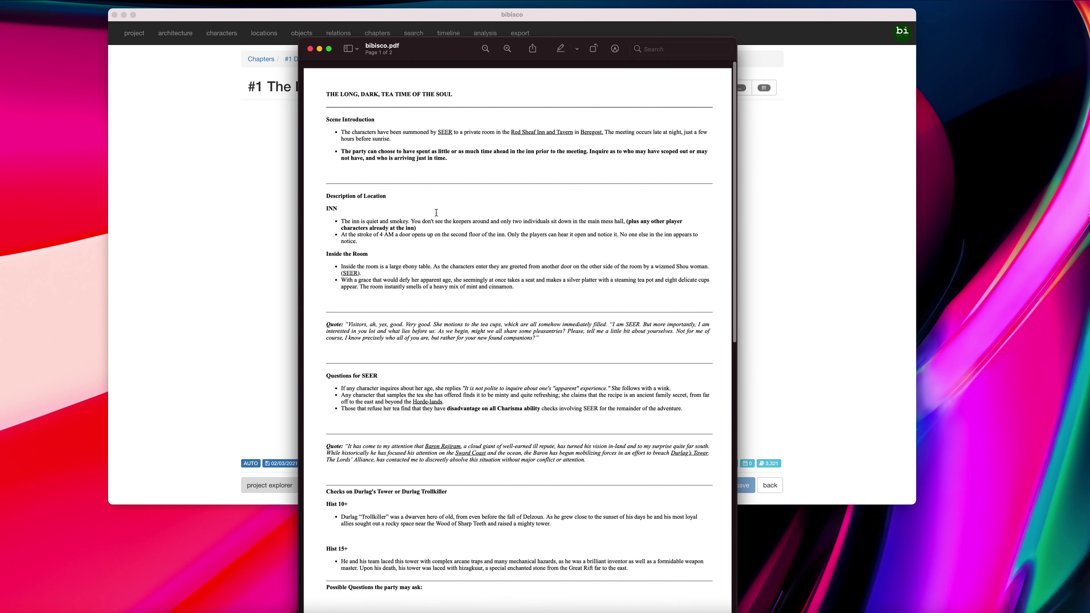
{"action": "left_click_drag", "start_coordinate": [325, 94], "coordinate": [453, 94]}
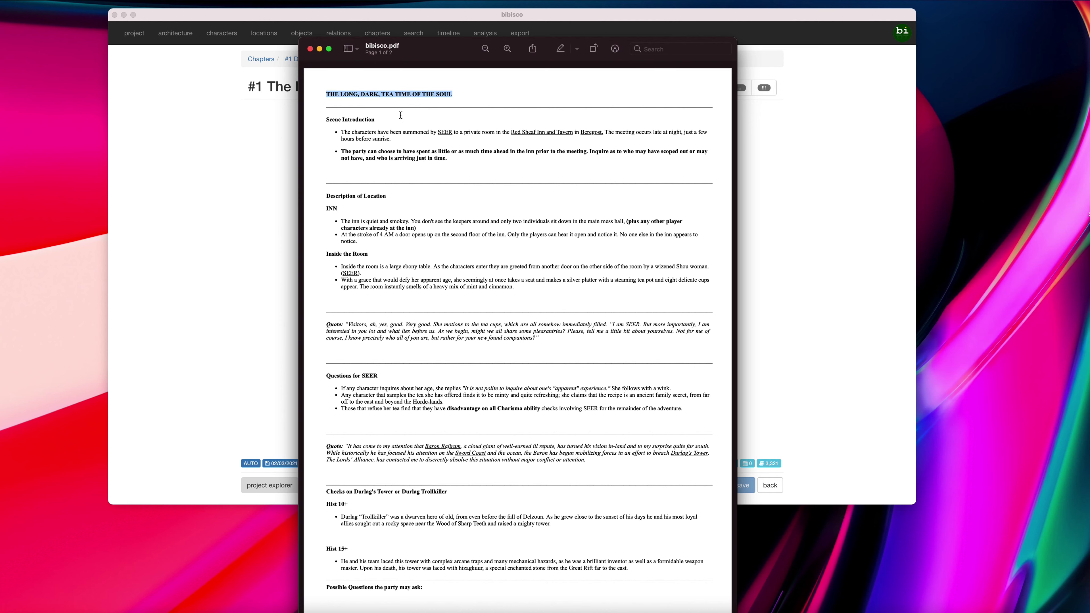
{"action": "scroll", "coordinate": [364, 215], "scroll_direction": "down", "scroll_amount": 2}
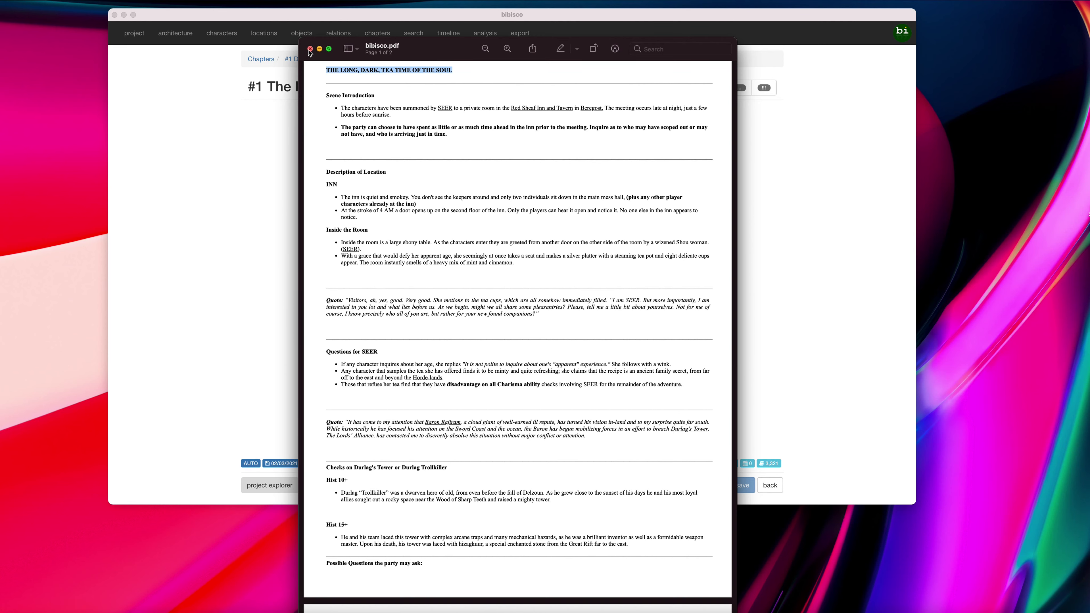
{"action": "left_click", "coordinate": [309, 49]}
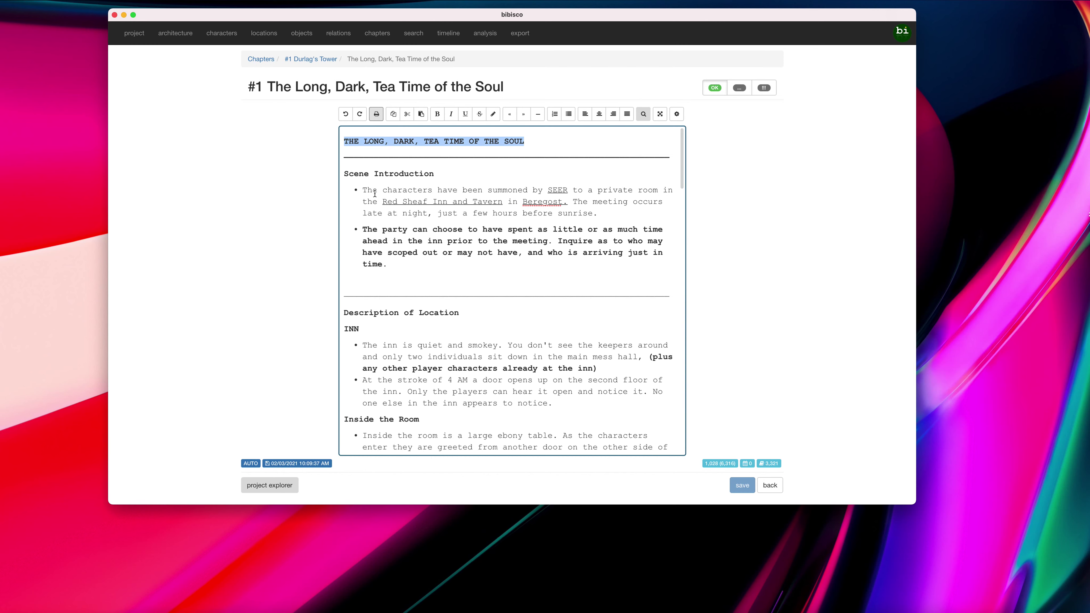
Step: Examine the Scene Introduction, highlighting its heading and the bold bullet about the party's time at the inn
{"action": "left_click_drag", "start_coordinate": [344, 173], "coordinate": [441, 171]}
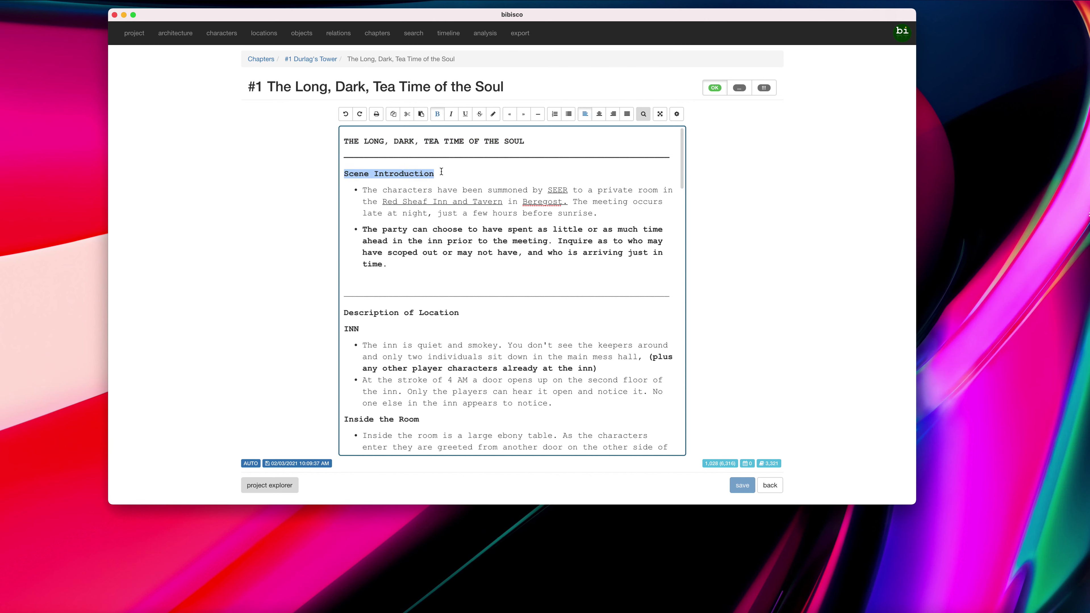
{"action": "left_click_drag", "start_coordinate": [364, 190], "coordinate": [546, 219]}
{"action": "left_click", "coordinate": [546, 218]}
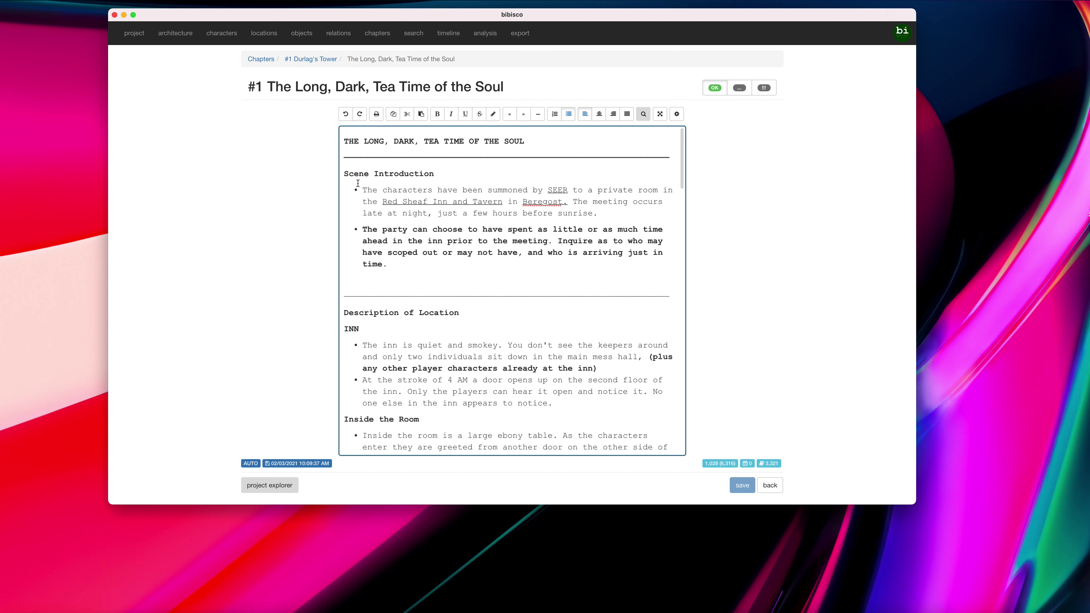
{"action": "left_click", "coordinate": [411, 250]}
{"action": "left_click", "coordinate": [458, 213]}
{"action": "left_click_drag", "start_coordinate": [388, 264], "coordinate": [364, 230]}
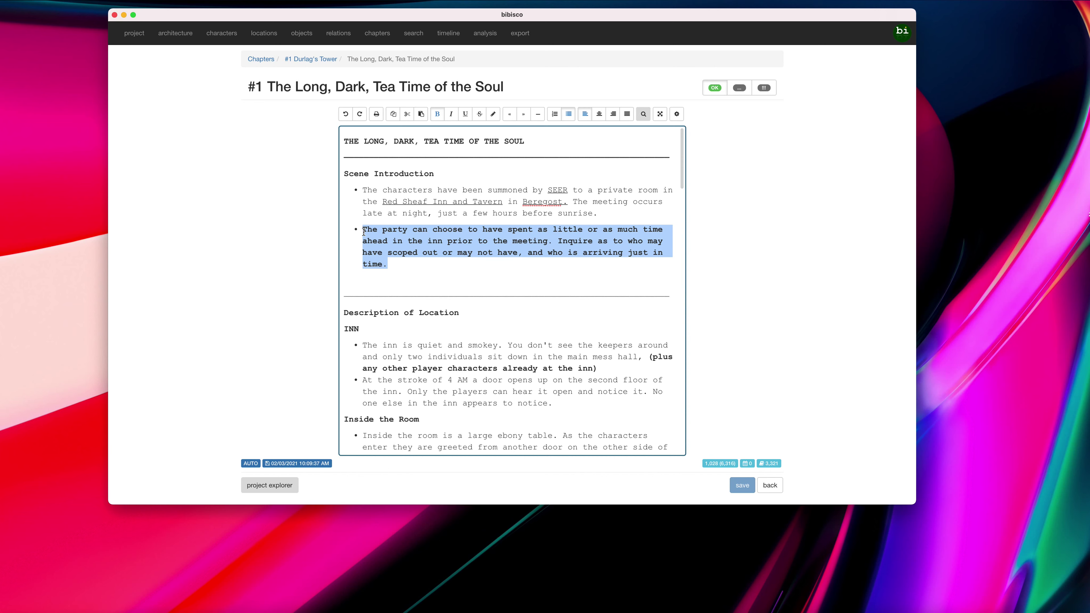
Step: Read the Description of Location section, highlighting the bold note about other player characters and the first quote to be read aloud
{"action": "scroll", "coordinate": [402, 258], "scroll_direction": "down", "scroll_amount": 4}
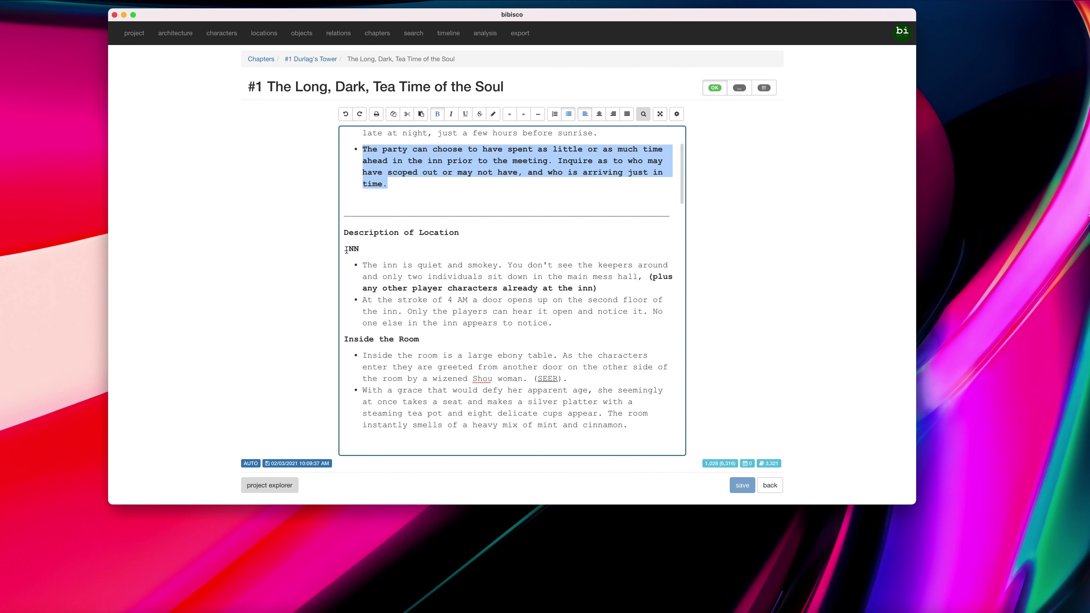
{"action": "scroll", "coordinate": [453, 252], "scroll_direction": "down", "scroll_amount": 1}
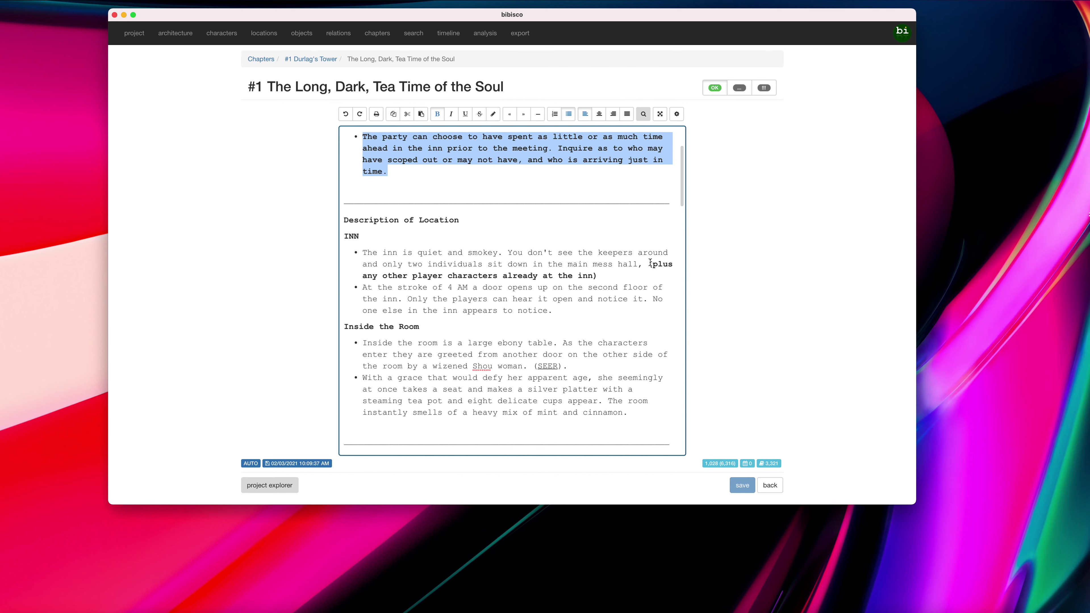
{"action": "left_click_drag", "start_coordinate": [648, 264], "coordinate": [648, 273]}
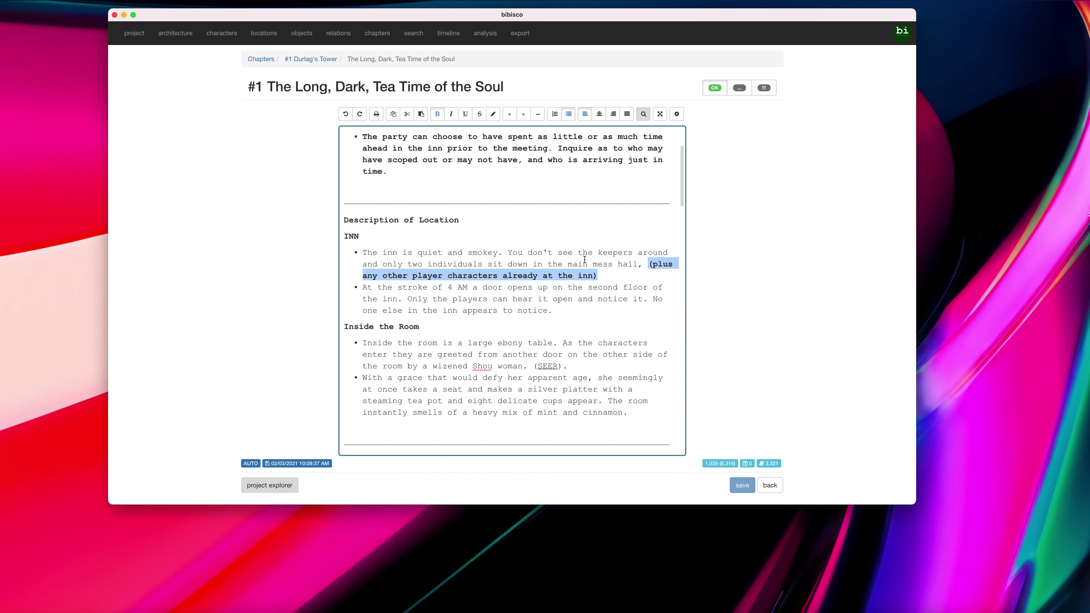
{"action": "scroll", "coordinate": [556, 251], "scroll_direction": "down", "scroll_amount": 1}
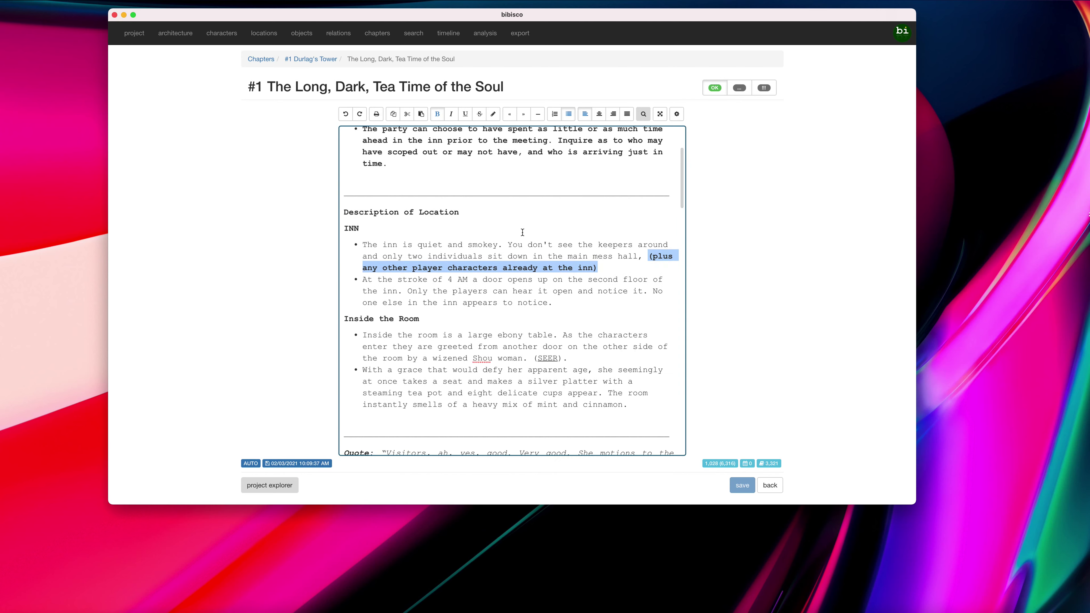
{"action": "scroll", "coordinate": [522, 233], "scroll_direction": "down", "scroll_amount": 5}
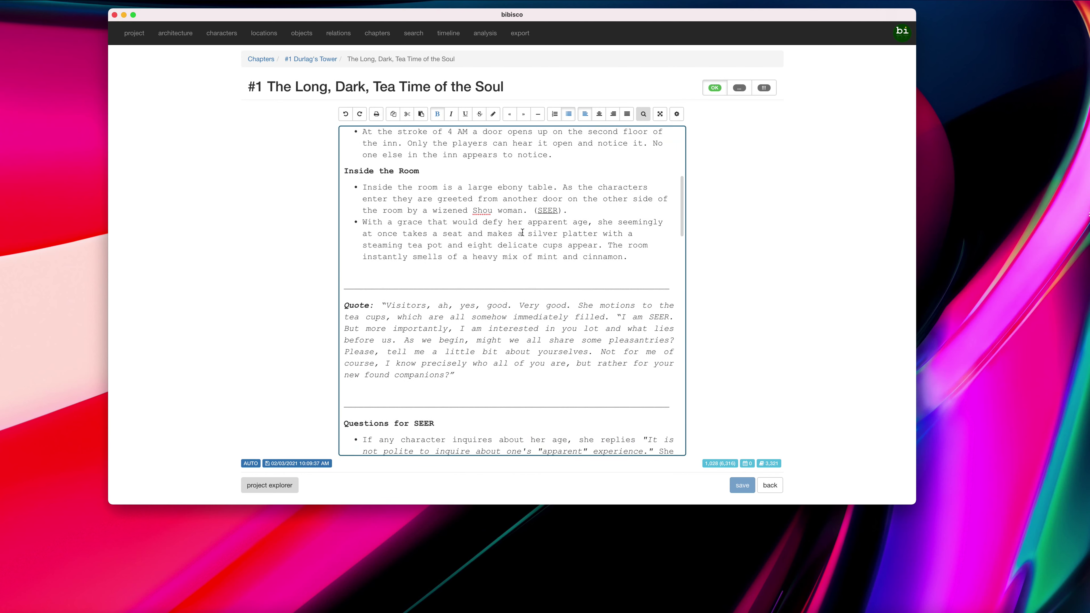
{"action": "scroll", "coordinate": [449, 265], "scroll_direction": "down", "scroll_amount": 1}
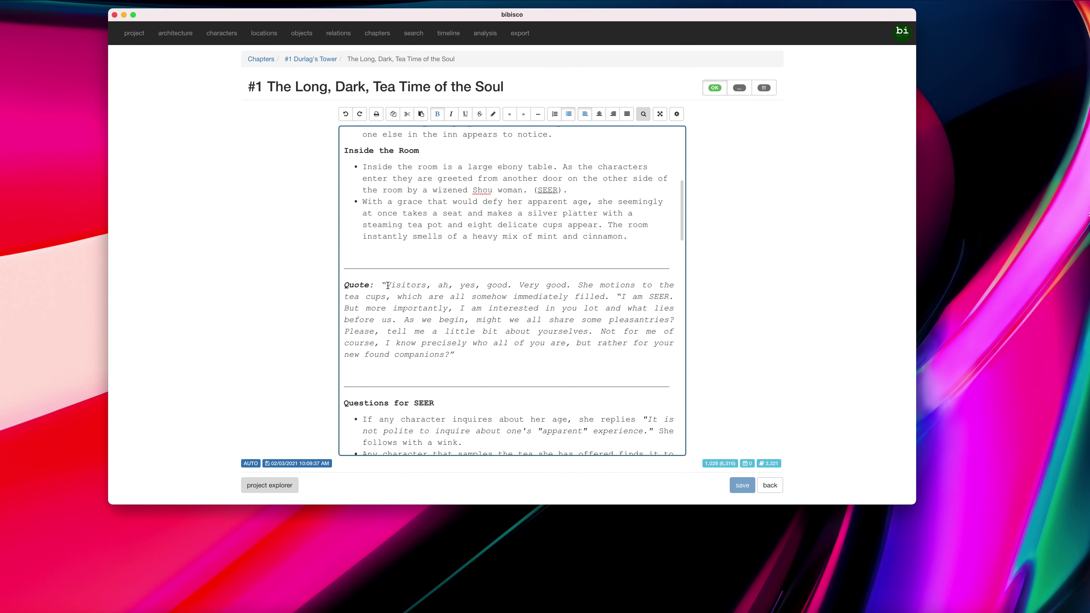
{"action": "left_click_drag", "start_coordinate": [383, 285], "coordinate": [460, 358]}
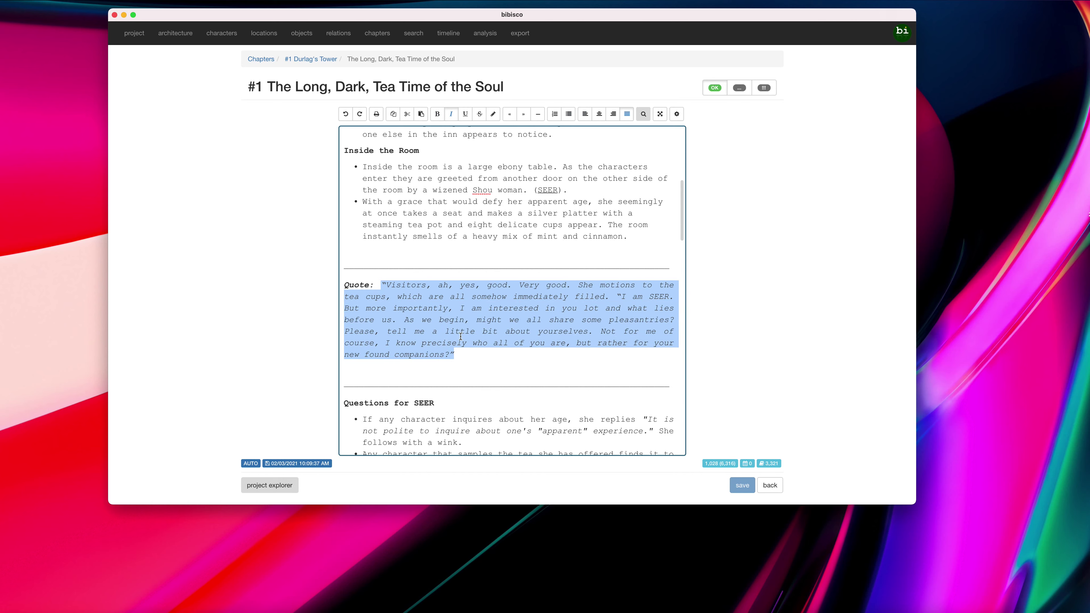
Step: Read the Questions for SEER section and the second quote about Baron Rajiram
{"action": "scroll", "coordinate": [460, 359], "scroll_direction": "down", "scroll_amount": 5}
{"action": "scroll", "coordinate": [429, 316], "scroll_direction": "down", "scroll_amount": 2}
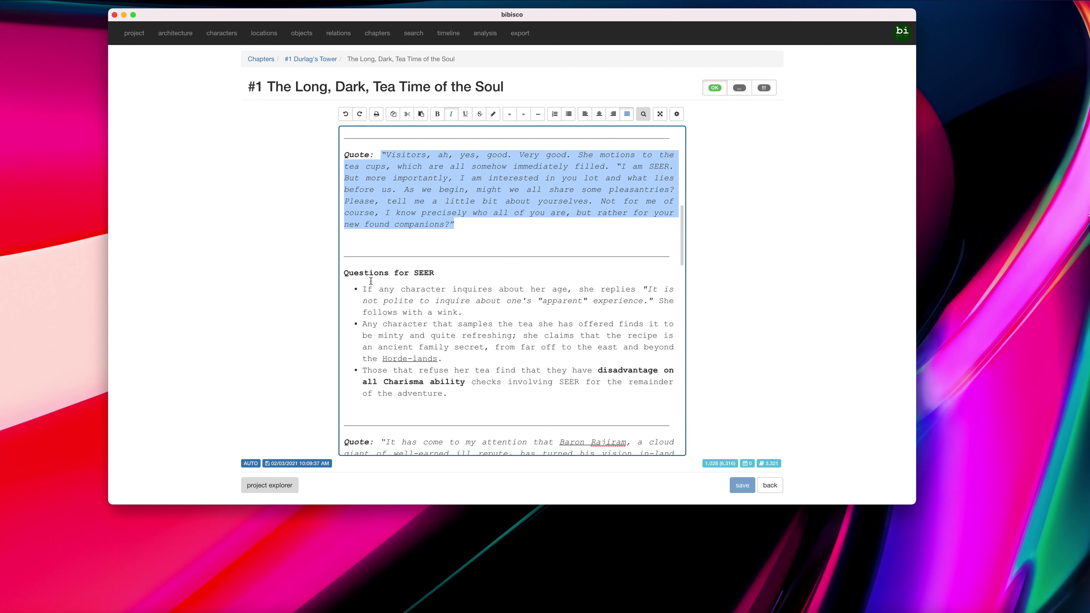
{"action": "scroll", "coordinate": [435, 331], "scroll_direction": "down", "scroll_amount": 3}
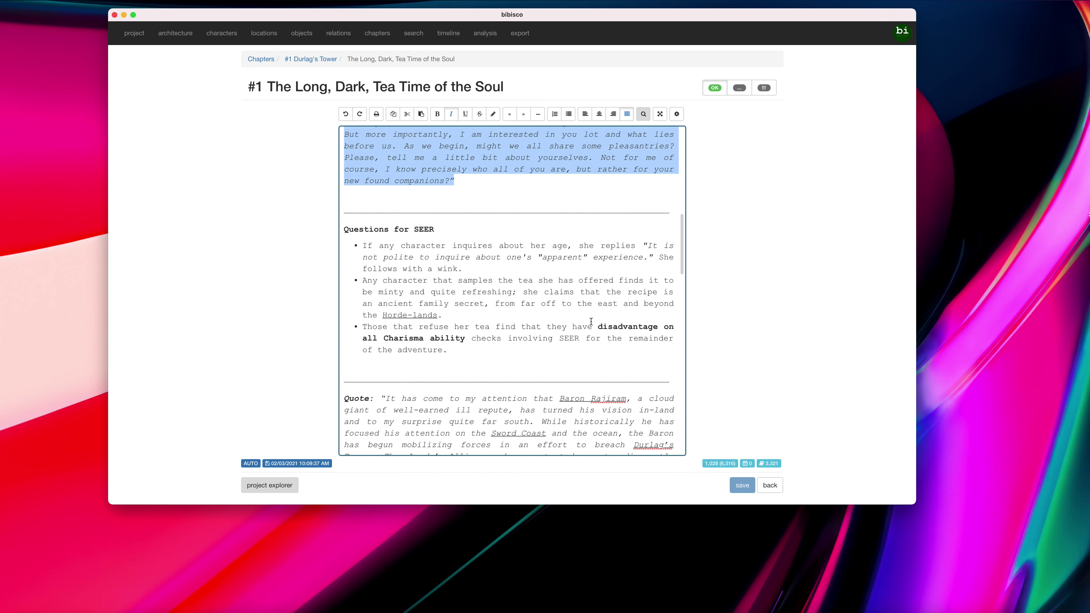
{"action": "scroll", "coordinate": [495, 306], "scroll_direction": "down", "scroll_amount": 6}
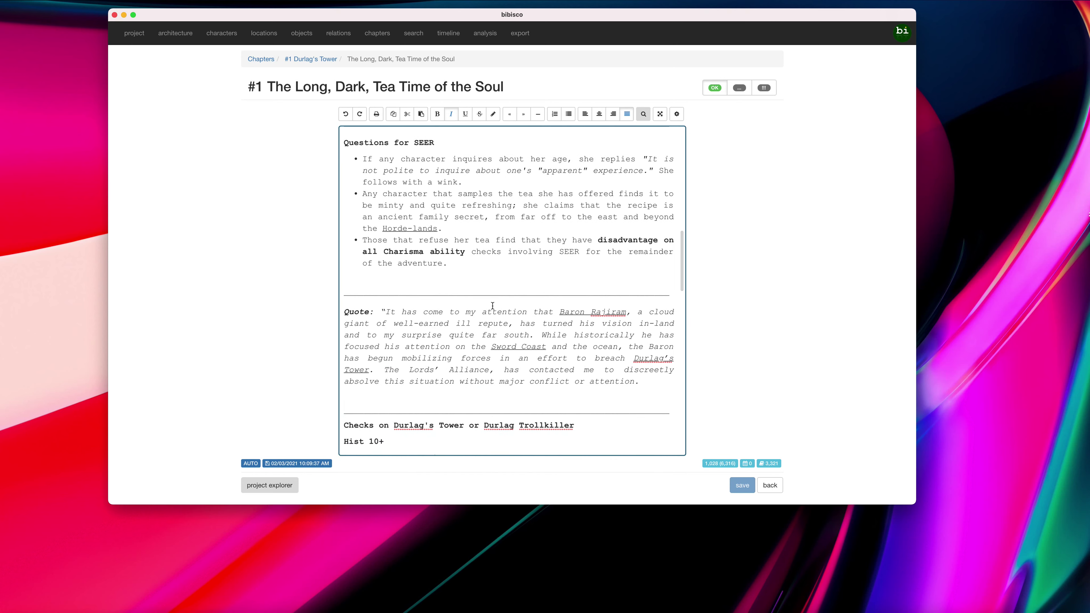
{"action": "scroll", "coordinate": [472, 315], "scroll_direction": "down", "scroll_amount": 10}
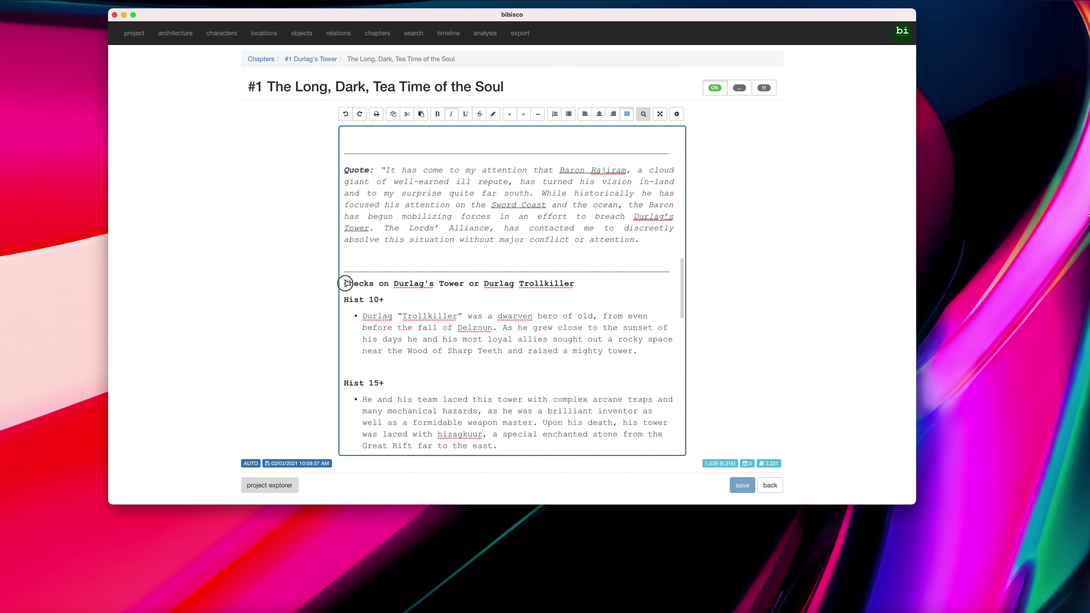
Step: Examine the Checks on Durlag's Tower or Durlag Trollkiller section with its Hist 10+ and Hist 15+ entries, highlighting the heading
{"action": "left_click_drag", "start_coordinate": [343, 285], "coordinate": [407, 296]}
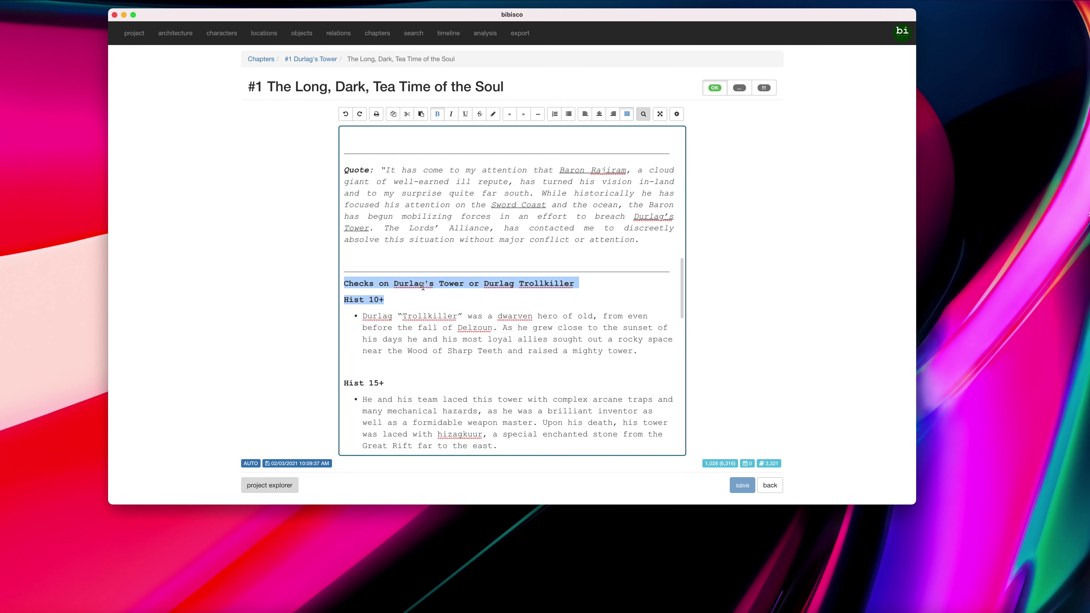
{"action": "scroll", "coordinate": [423, 286], "scroll_direction": "down", "scroll_amount": 2}
{"action": "left_click", "coordinate": [418, 297]}
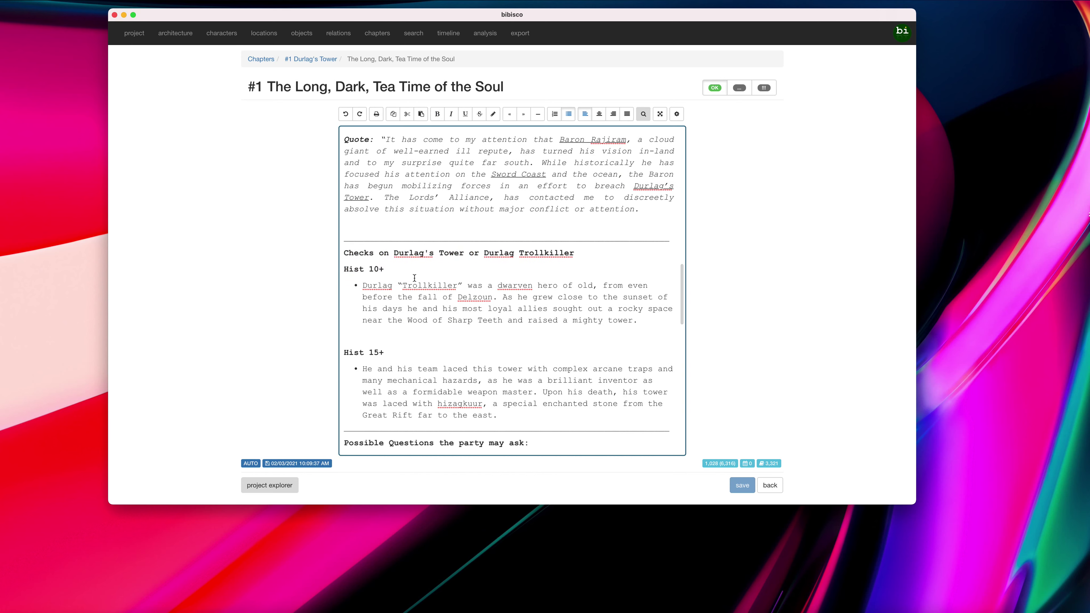
{"action": "scroll", "coordinate": [414, 278], "scroll_direction": "down", "scroll_amount": 3}
{"action": "scroll", "coordinate": [412, 279], "scroll_direction": "down", "scroll_amount": 7}
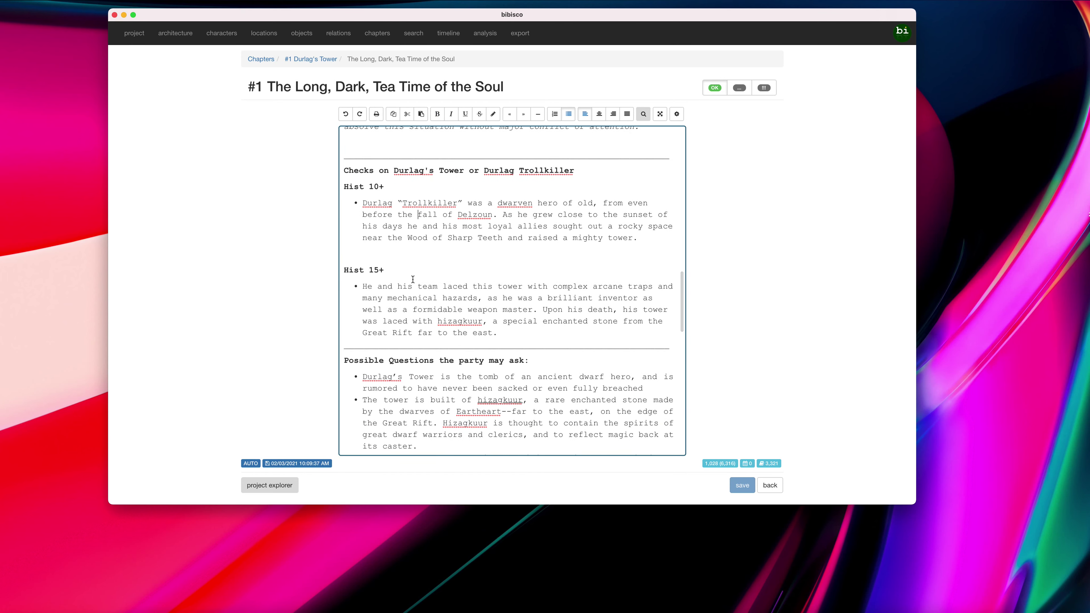
{"action": "scroll", "coordinate": [413, 280], "scroll_direction": "down", "scroll_amount": 4}
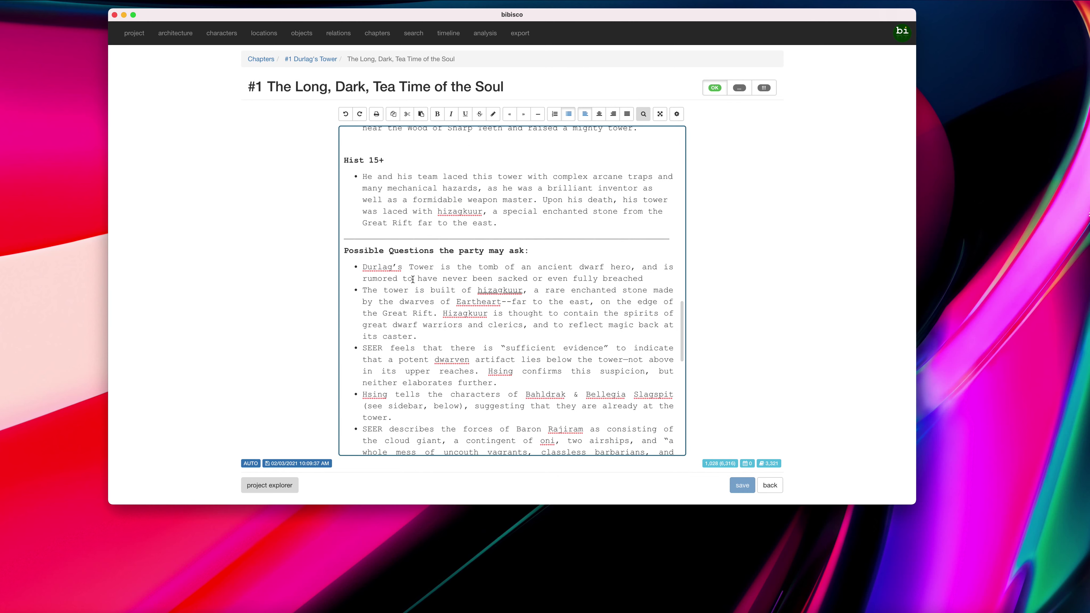
Step: Read the Possible Questions the party may ask section and the After Pleasantries section through the end of the scene
{"action": "scroll", "coordinate": [413, 279], "scroll_direction": "up", "scroll_amount": 15}
{"action": "scroll", "coordinate": [413, 279], "scroll_direction": "down", "scroll_amount": 11}
{"action": "scroll", "coordinate": [412, 280], "scroll_direction": "down", "scroll_amount": 8}
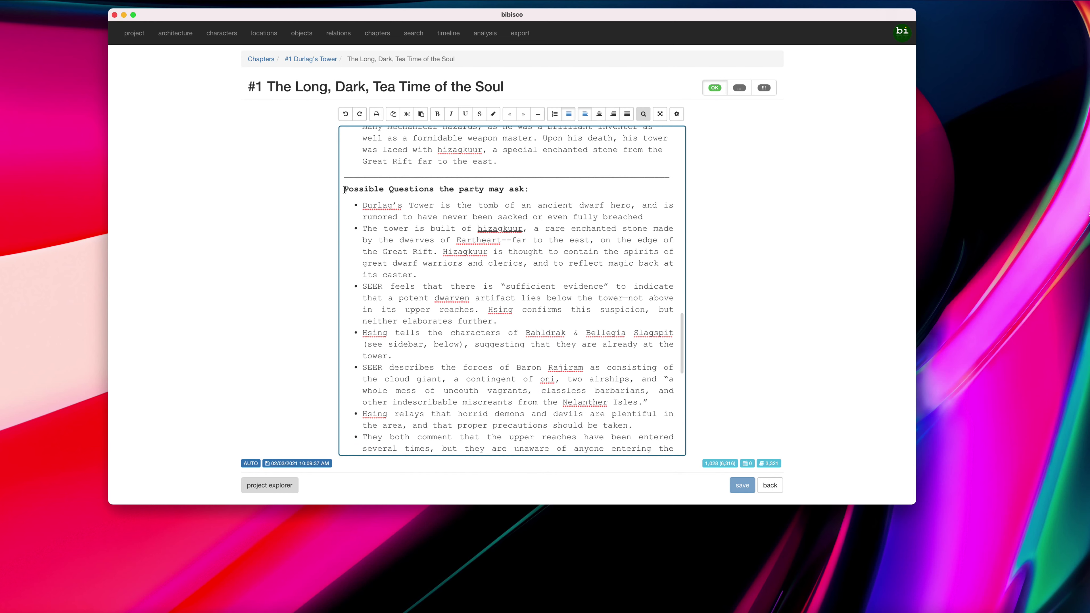
{"action": "scroll", "coordinate": [390, 199], "scroll_direction": "down", "scroll_amount": 18}
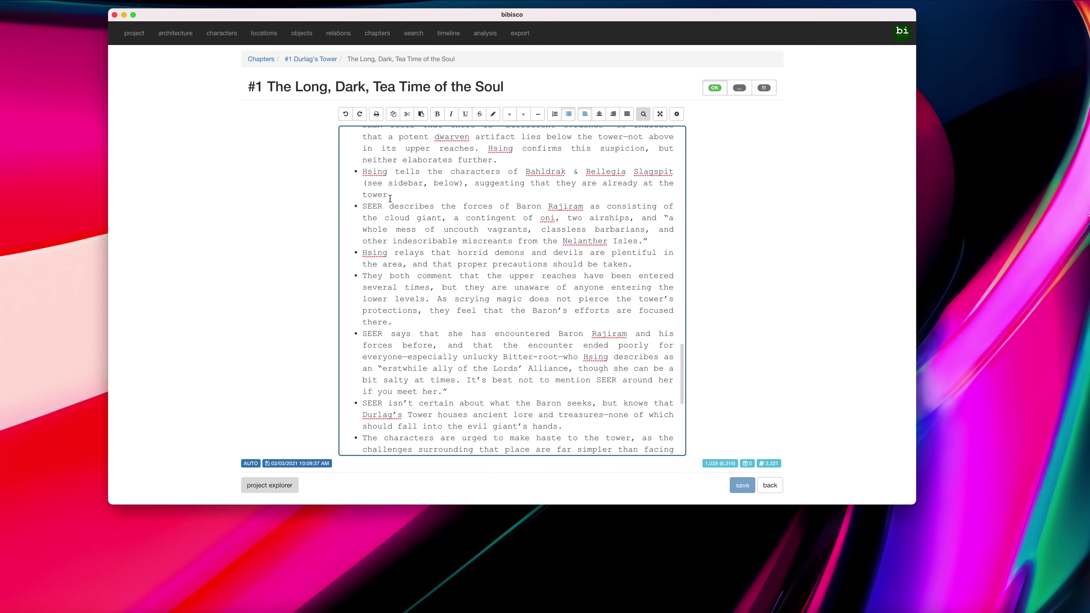
{"action": "scroll", "coordinate": [389, 199], "scroll_direction": "down", "scroll_amount": 11}
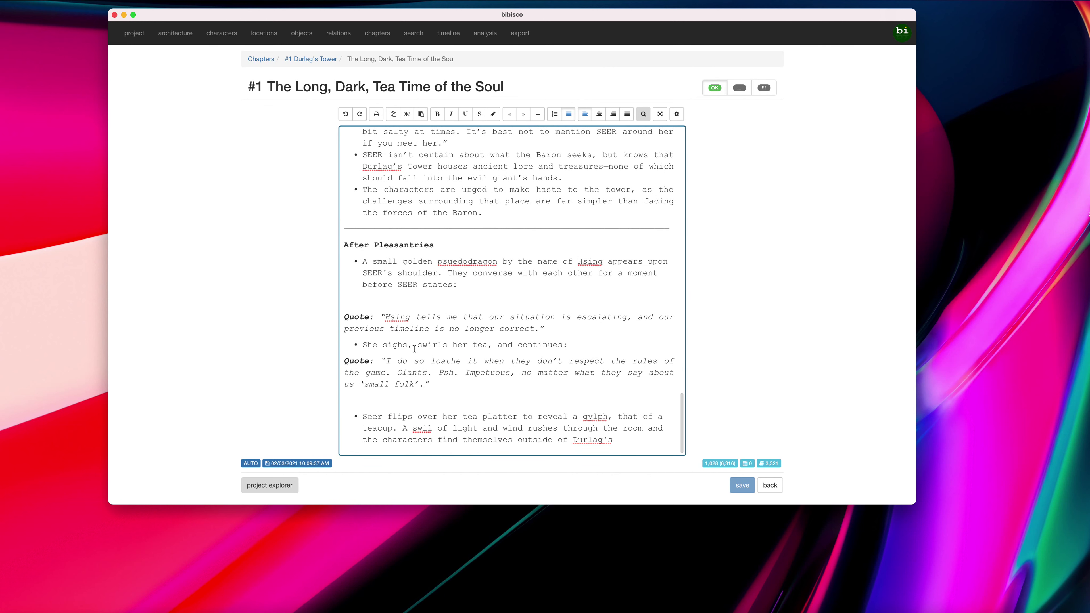
Step: Output the scene as a PDF from the print dialog into Preview and move the preview window to the middle of the screen
{"action": "left_click", "coordinate": [376, 114]}
{"action": "left_click", "coordinate": [500, 250]}
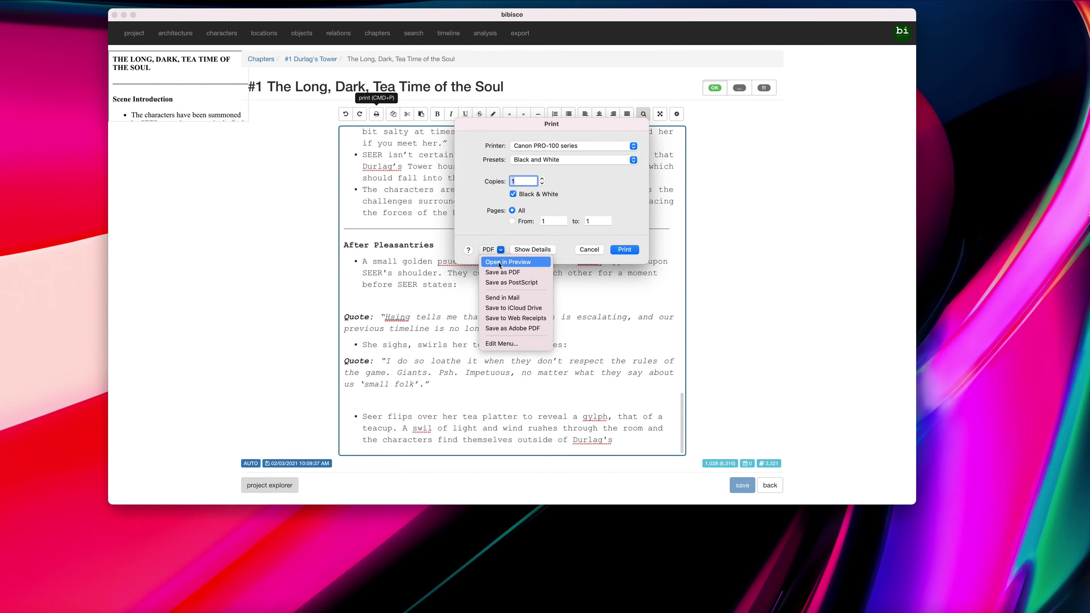
{"action": "left_click", "coordinate": [498, 262]}
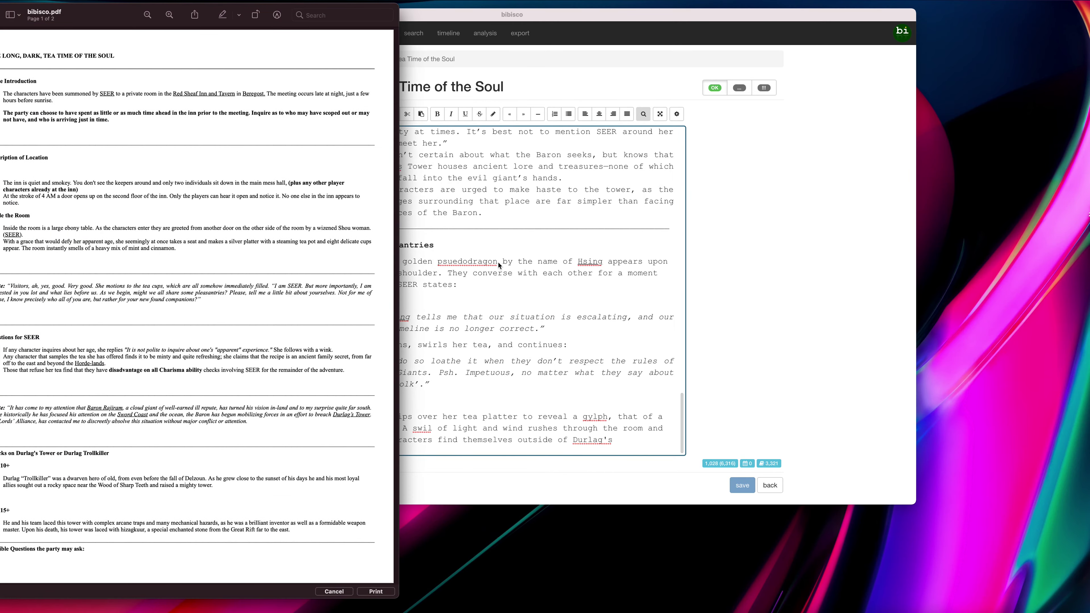
{"action": "left_click_drag", "start_coordinate": [112, 11], "coordinate": [464, 8]}
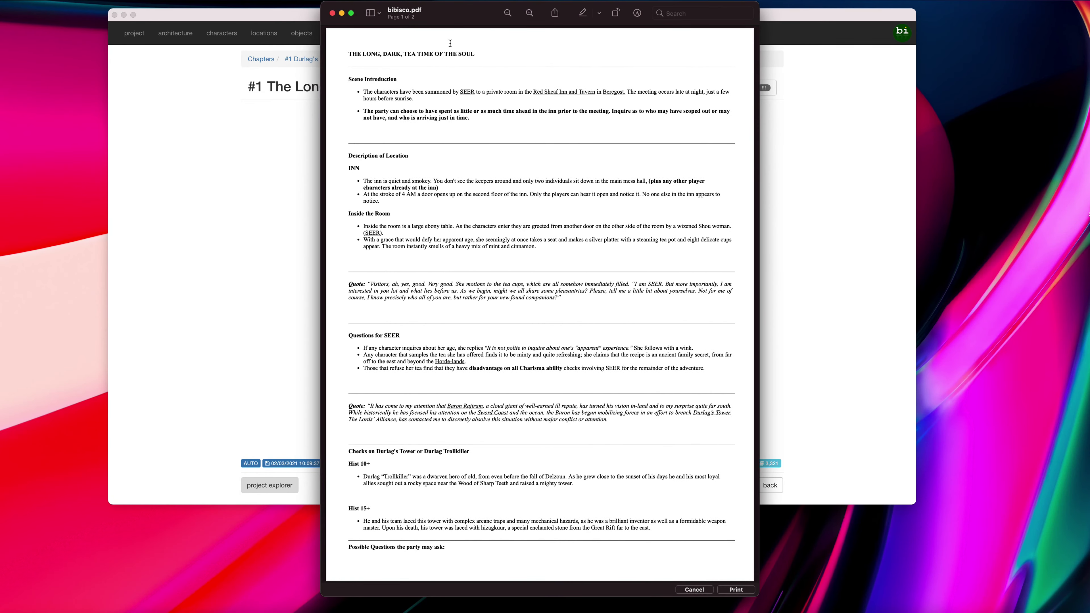
Step: Look through both pages of the PDF to check the scene's printed formatting, and close the preview
{"action": "scroll", "coordinate": [430, 220], "scroll_direction": "down", "scroll_amount": 3}
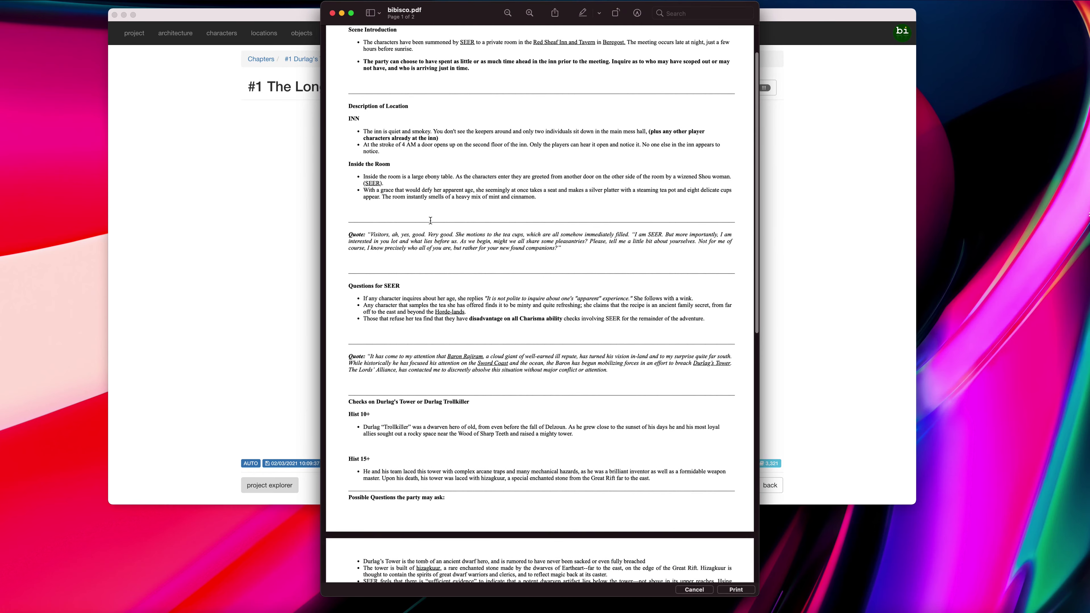
{"action": "scroll", "coordinate": [430, 221], "scroll_direction": "down", "scroll_amount": 10}
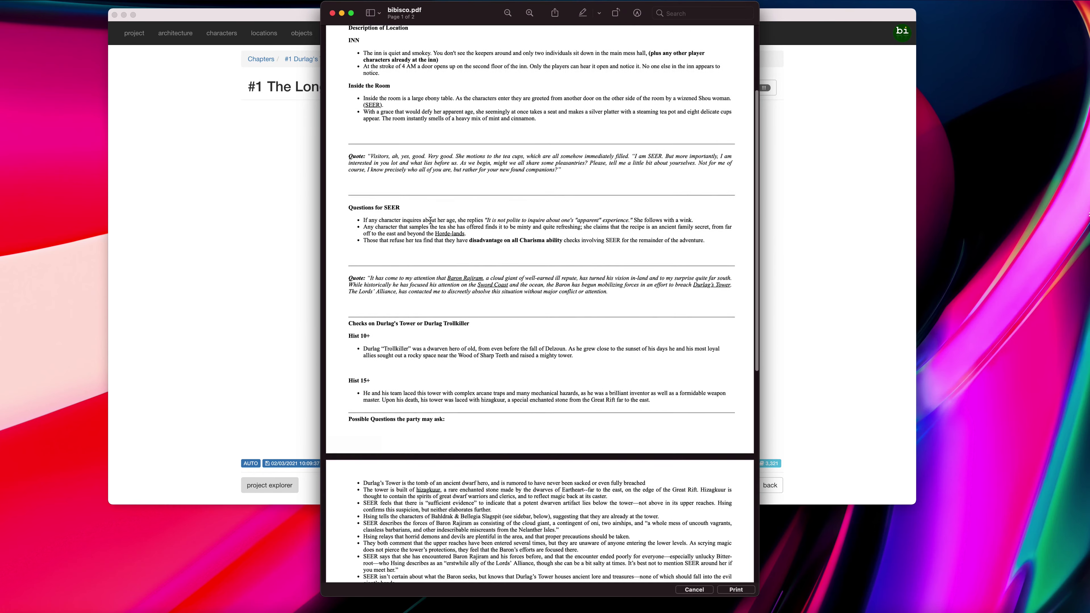
{"action": "scroll", "coordinate": [431, 220], "scroll_direction": "down", "scroll_amount": 8}
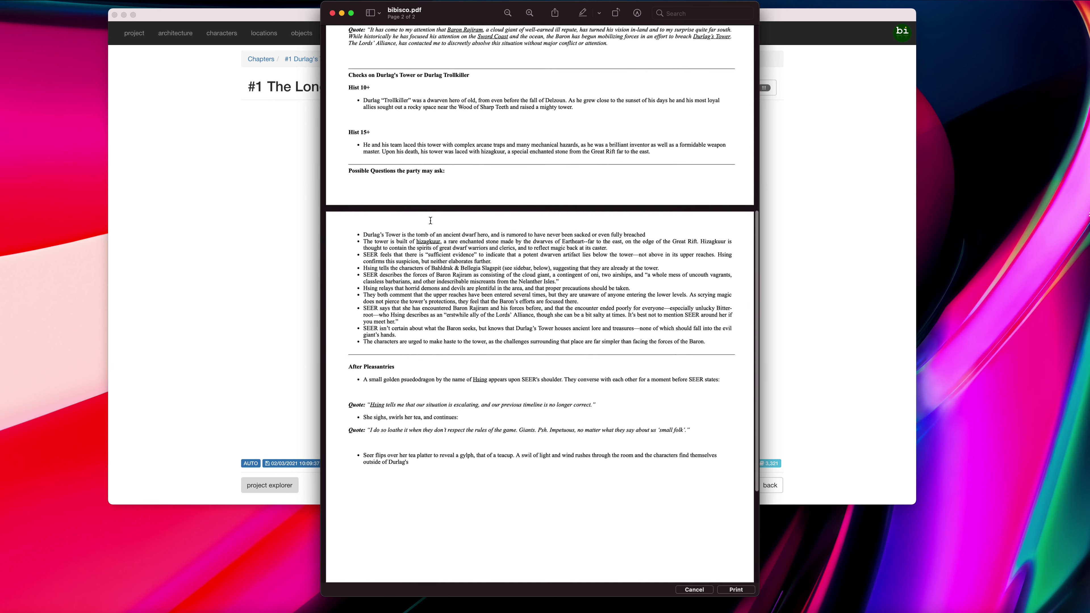
{"action": "scroll", "coordinate": [431, 220], "scroll_direction": "down", "scroll_amount": 5}
{"action": "scroll", "coordinate": [430, 220], "scroll_direction": "up", "scroll_amount": 15}
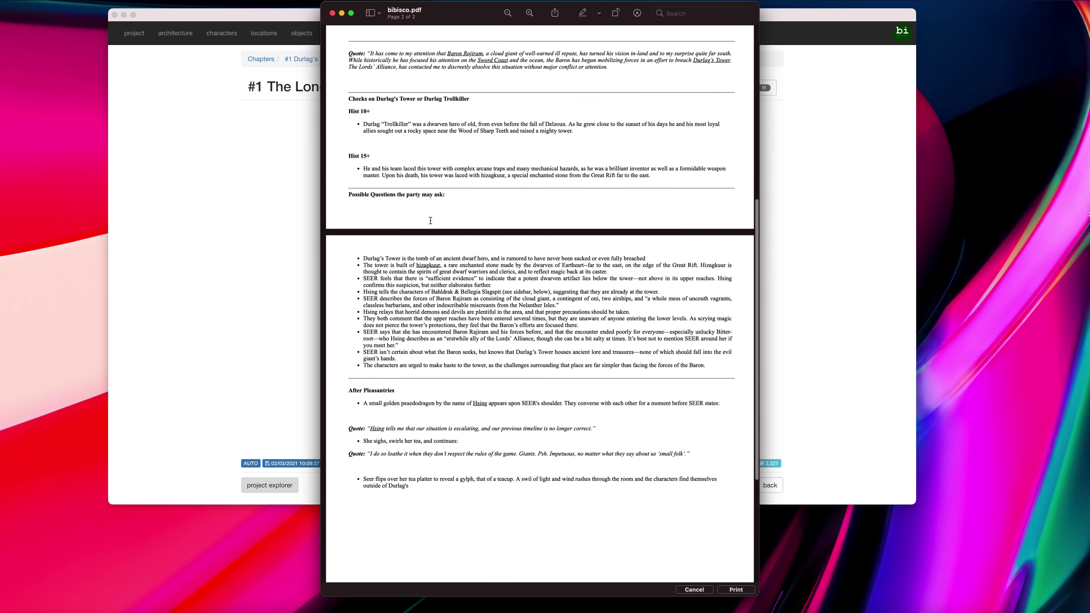
{"action": "left_click", "coordinate": [333, 13]}
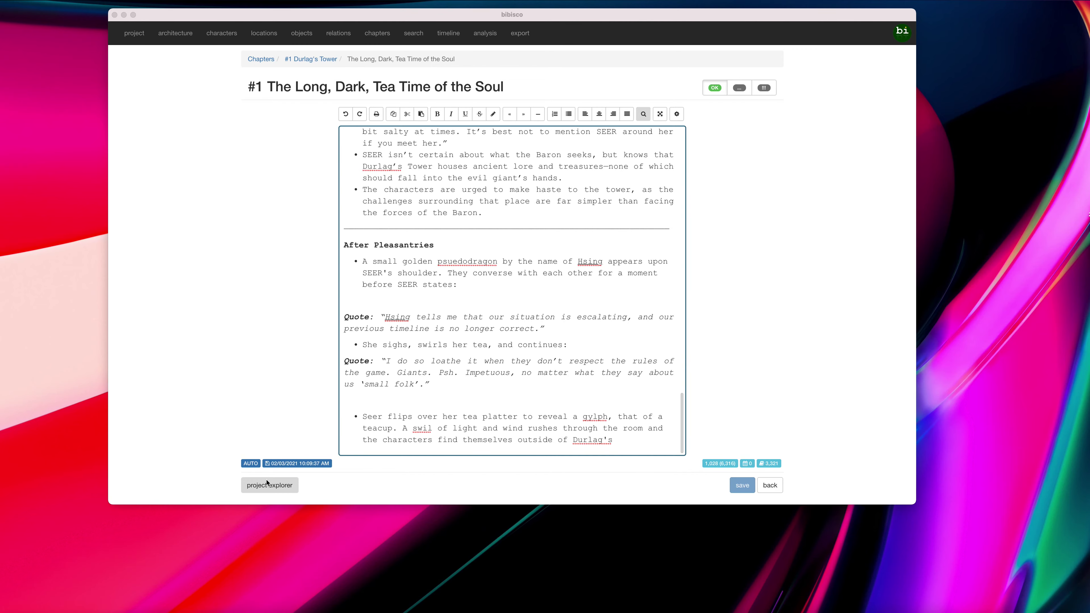
Step: Show the project explorer beside the scene text and bring up the character NPC: Spymaster: SEER in it
{"action": "left_click", "coordinate": [265, 487]}
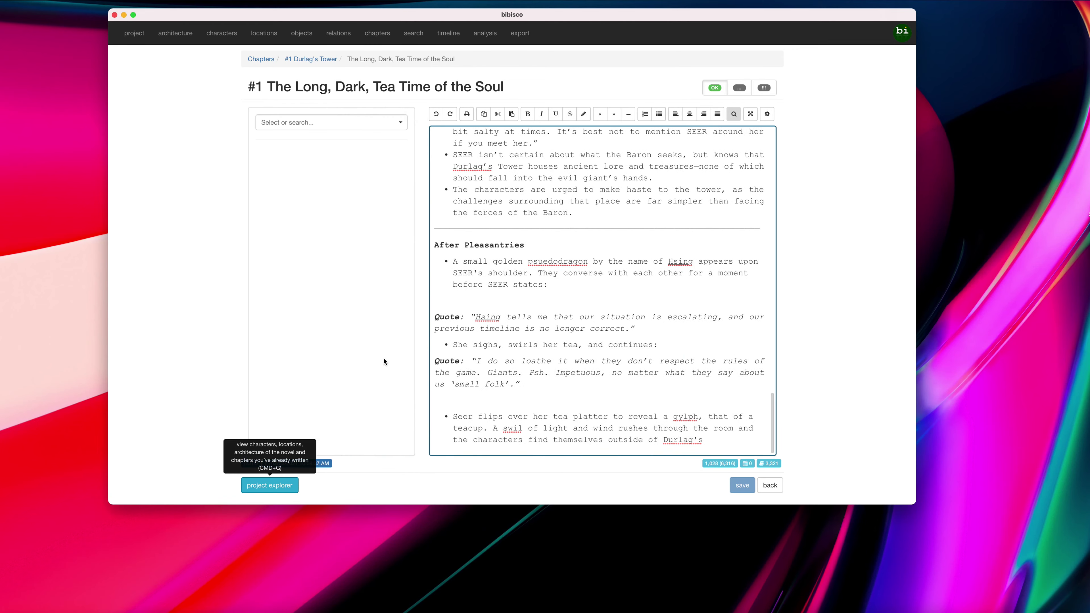
{"action": "scroll", "coordinate": [481, 274], "scroll_direction": "up", "scroll_amount": 10}
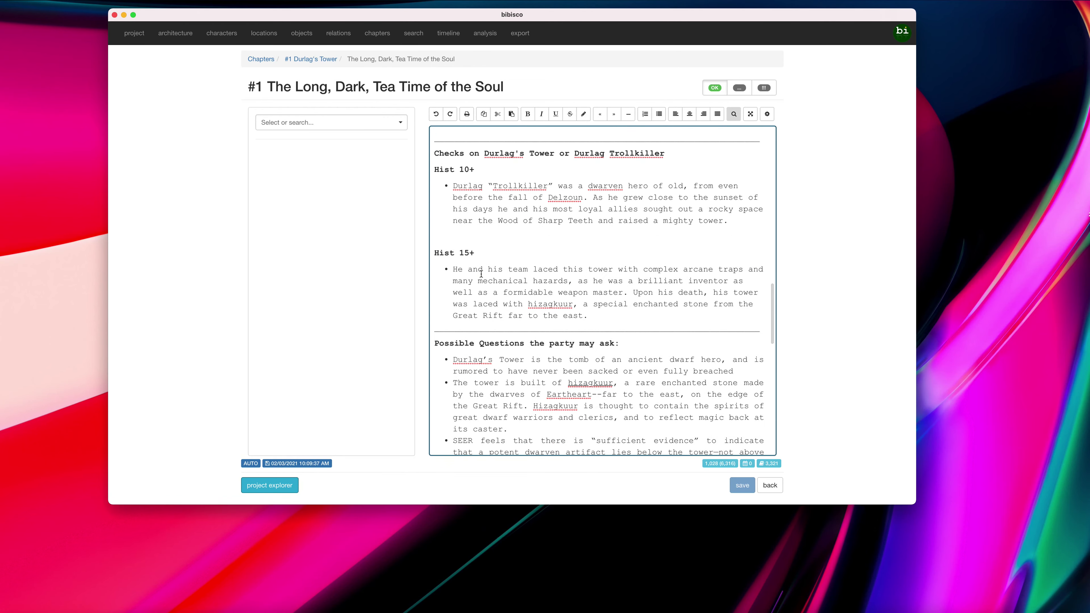
{"action": "left_click", "coordinate": [387, 130]}
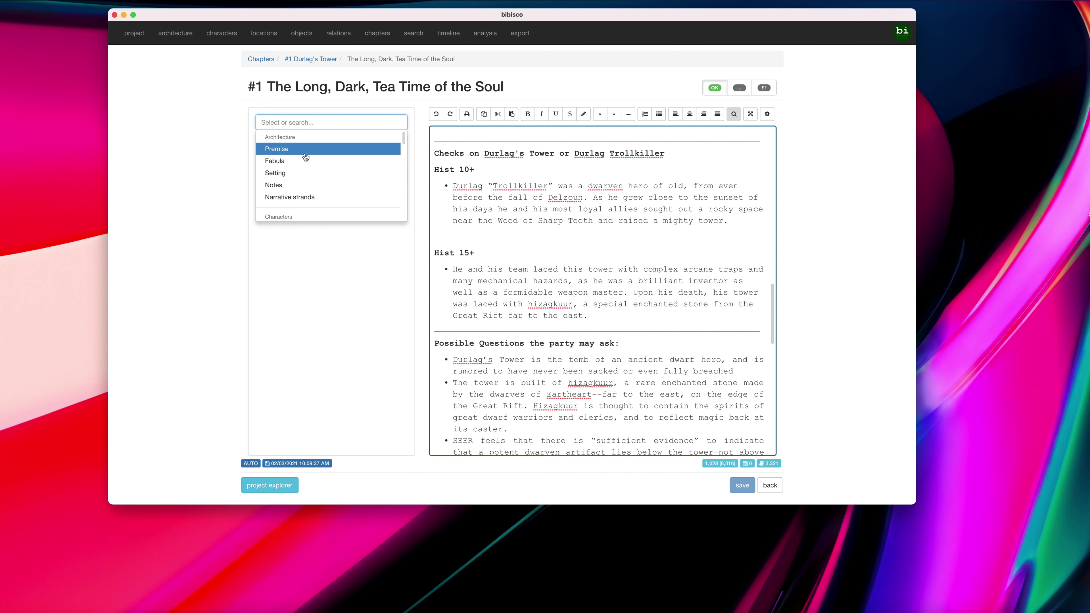
{"action": "scroll", "coordinate": [305, 157], "scroll_direction": "down", "scroll_amount": 3}
{"action": "scroll", "coordinate": [318, 159], "scroll_direction": "down", "scroll_amount": 3}
{"action": "type", "text": "see"}
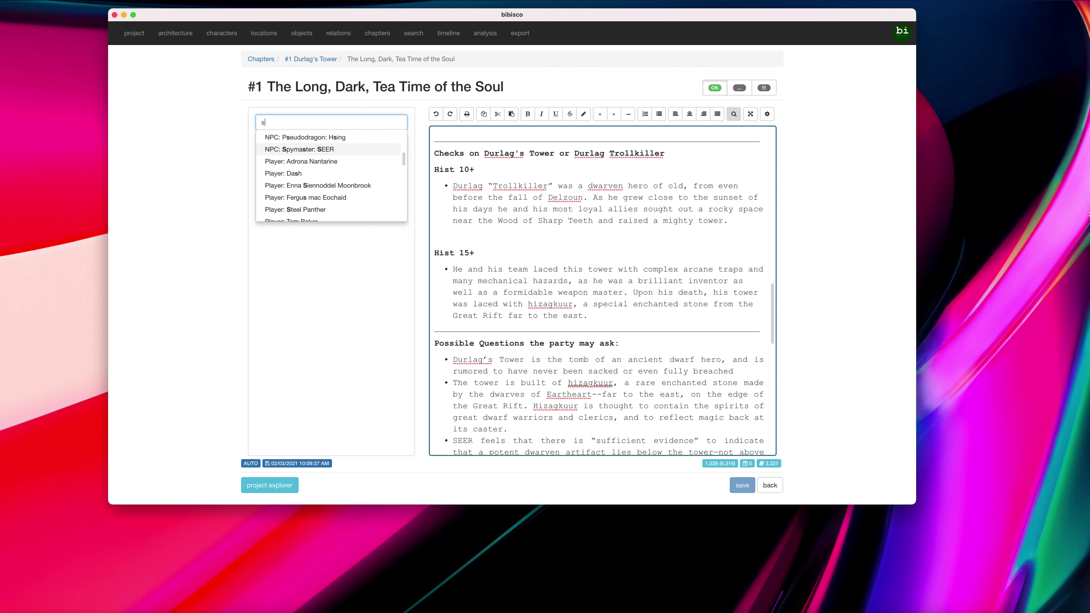
{"action": "left_click", "coordinate": [309, 149]}
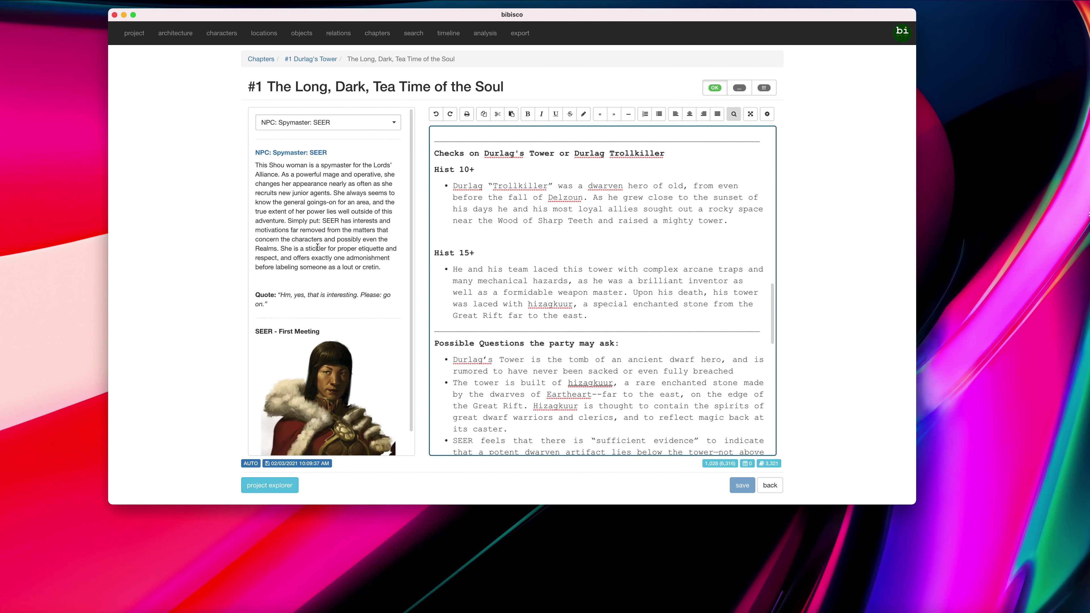
Step: Review SEER's character entry with its First Meeting portrait and highlight the description paragraph
{"action": "scroll", "coordinate": [318, 249], "scroll_direction": "down", "scroll_amount": 1}
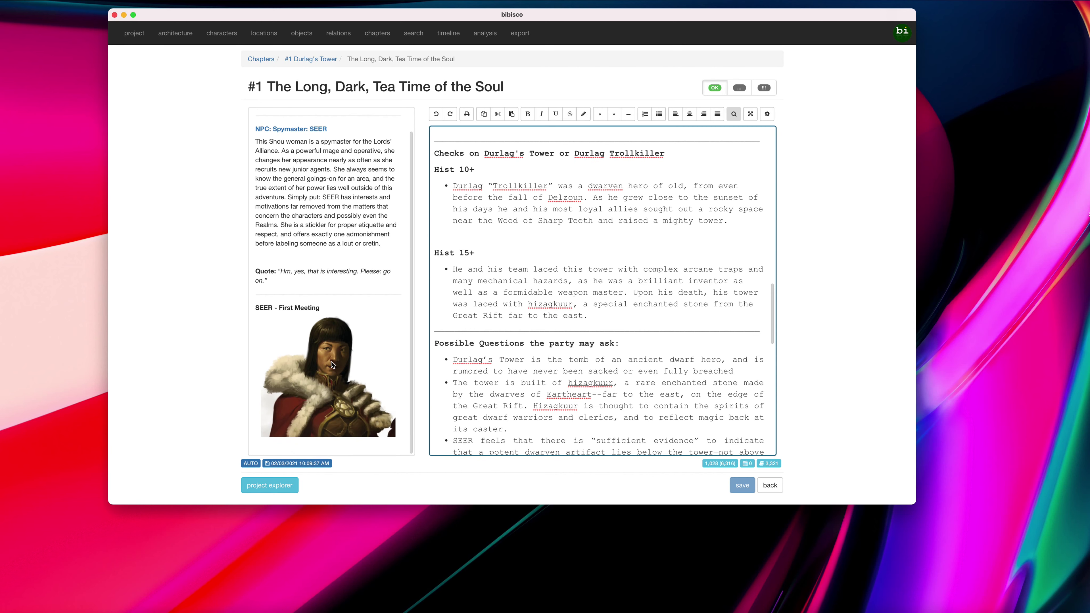
{"action": "scroll", "coordinate": [332, 365], "scroll_direction": "up", "scroll_amount": 1}
{"action": "left_click_drag", "start_coordinate": [255, 166], "coordinate": [352, 267]}
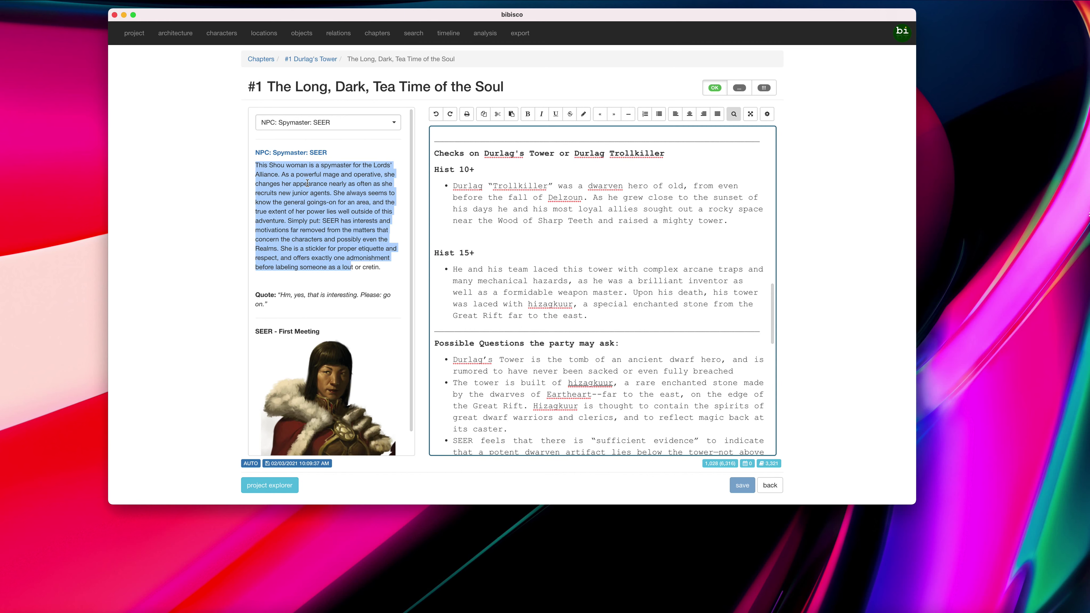
Step: Display the location Red Sheaf Inn and Tavern (Beregost) in the project explorer
{"action": "left_click", "coordinate": [394, 121]}
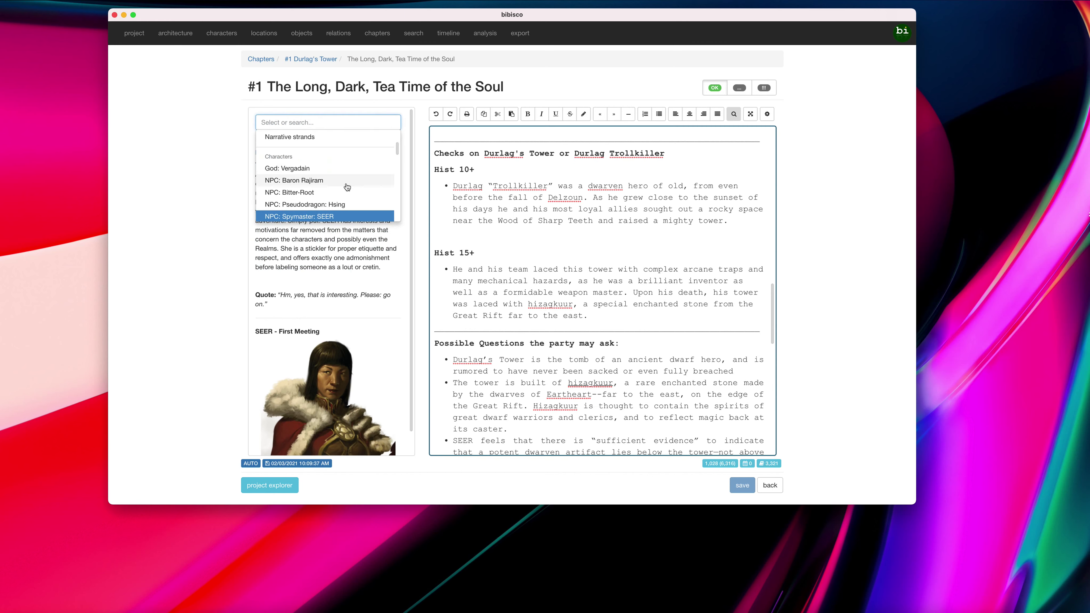
{"action": "scroll", "coordinate": [347, 187], "scroll_direction": "down", "scroll_amount": 10}
{"action": "scroll", "coordinate": [347, 187], "scroll_direction": "down", "scroll_amount": 5}
{"action": "scroll", "coordinate": [347, 187], "scroll_direction": "up", "scroll_amount": 5}
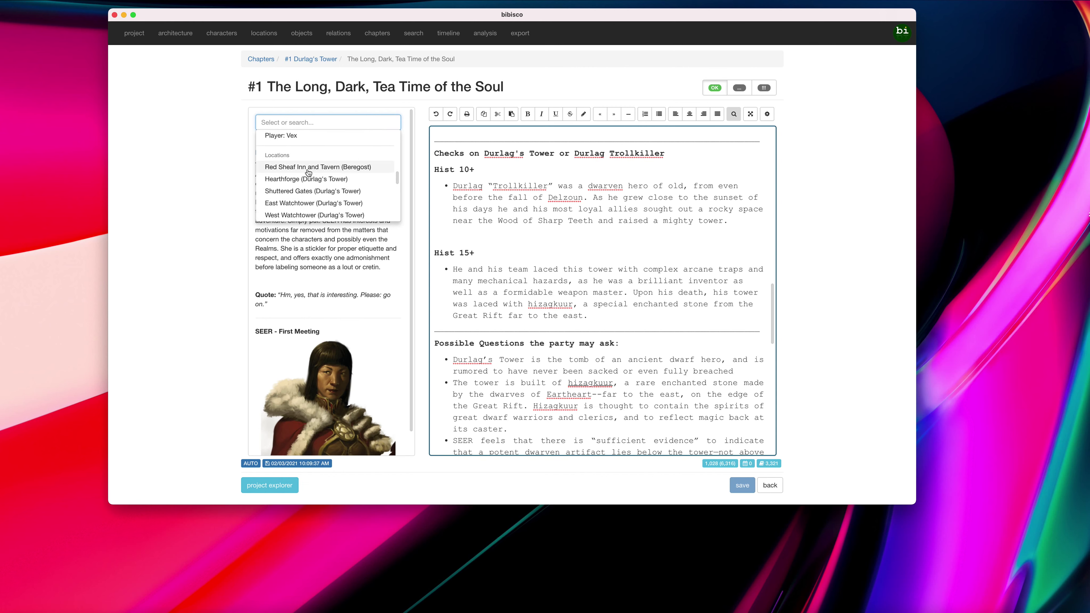
{"action": "left_click", "coordinate": [308, 167]}
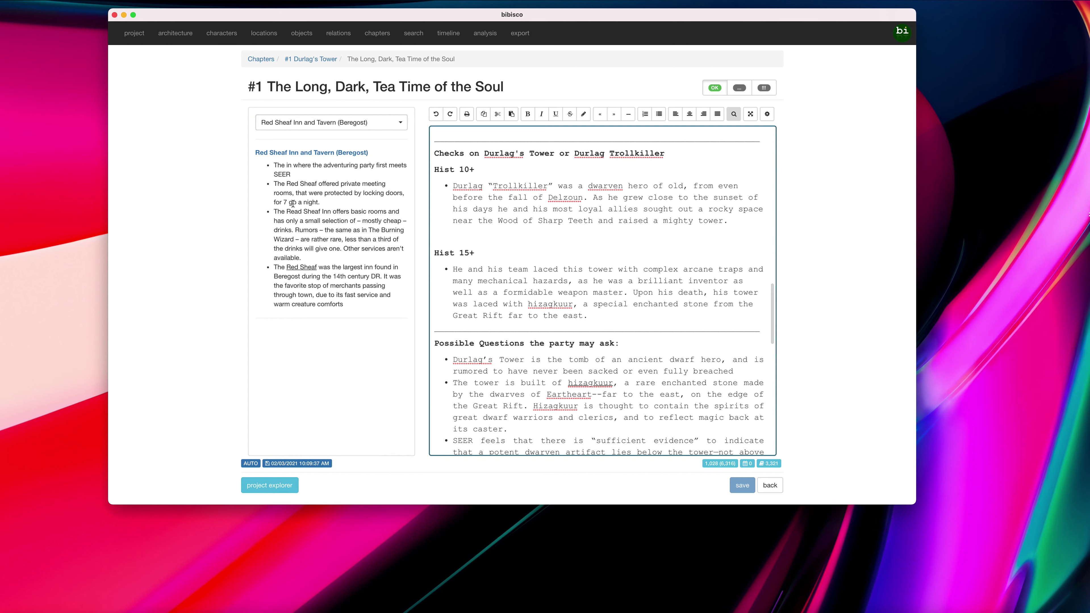
Step: Hide the project explorer, leave the scene editor and return to the scene overview of chapter #1 Durlag's Tower
{"action": "left_click", "coordinate": [282, 490]}
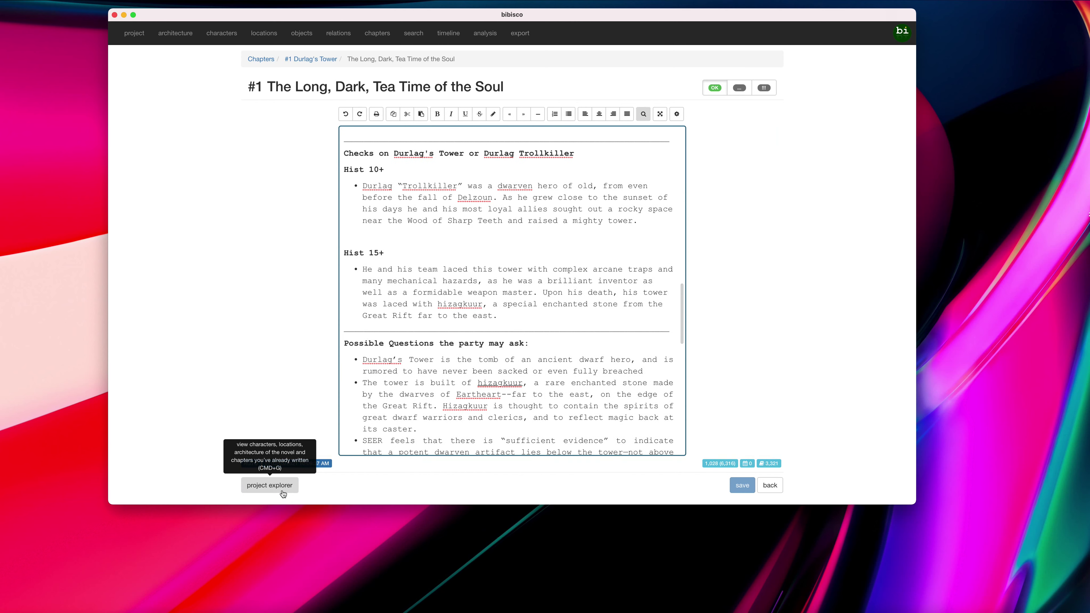
{"action": "left_click", "coordinate": [770, 485]}
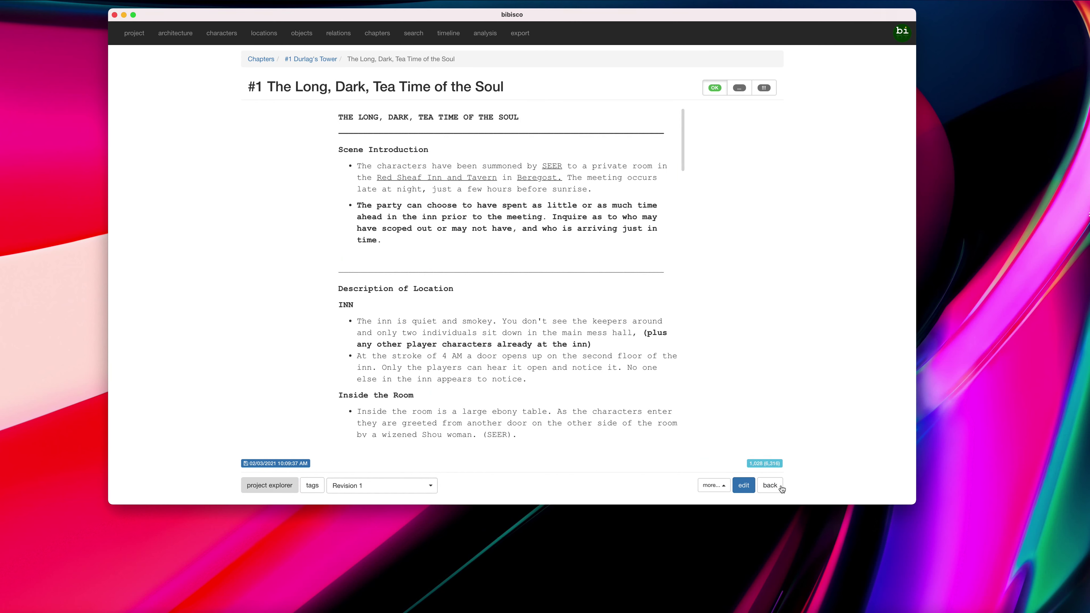
{"action": "left_click", "coordinate": [780, 486]}
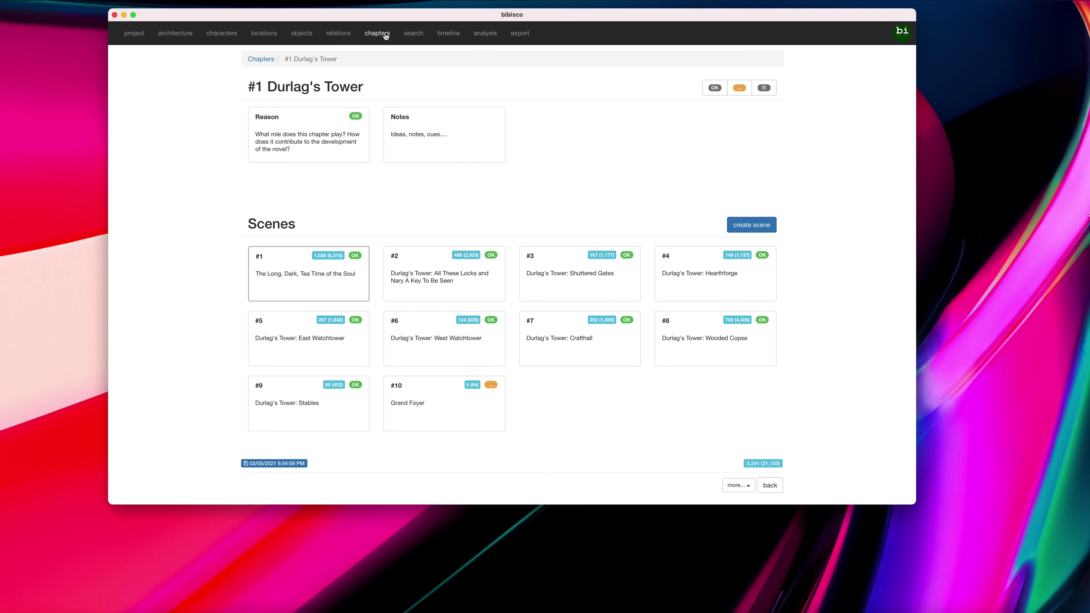
Step: Search the whole project for the text SEER
{"action": "left_click", "coordinate": [413, 35]}
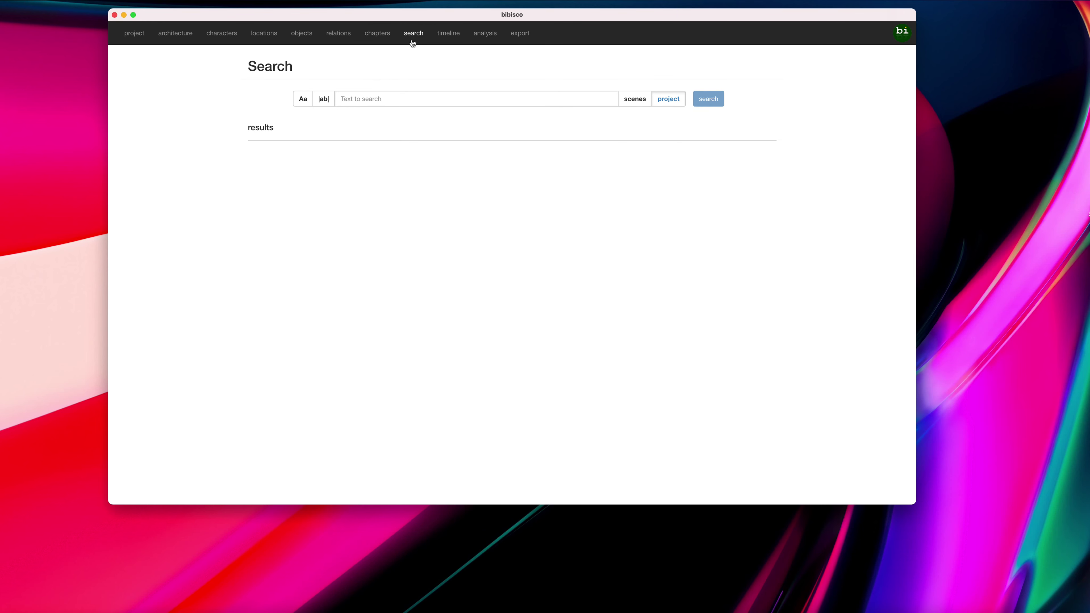
{"action": "left_click", "coordinate": [373, 100]}
{"action": "type", "text": "seer"}
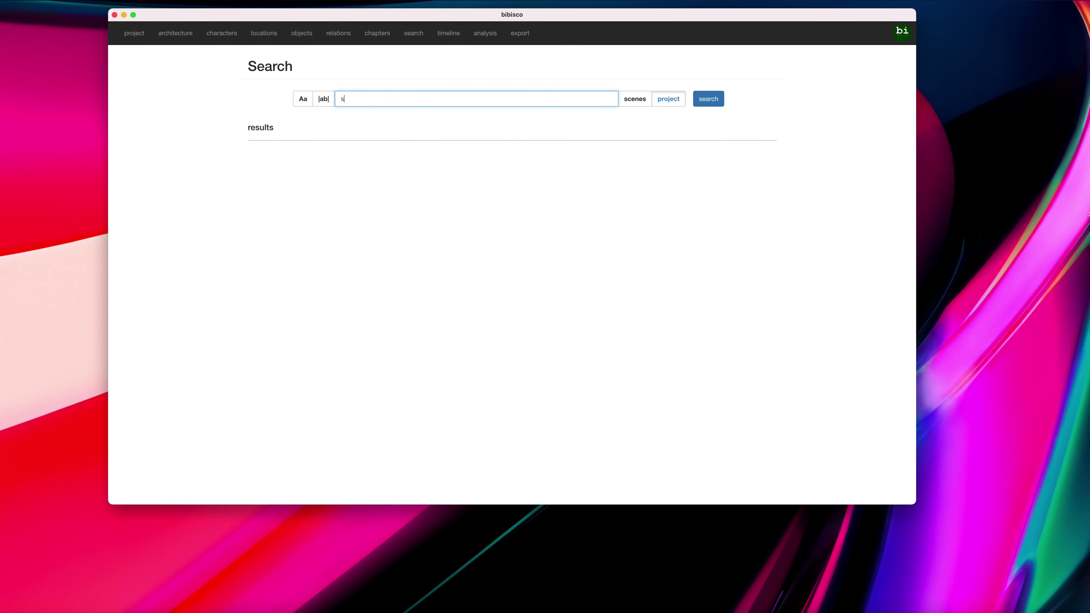
{"action": "key", "text": "BackSpace"}
{"action": "key", "text": "BackSpace"}
{"action": "type", "text": "SEER"}
{"action": "left_click", "coordinate": [708, 105]}
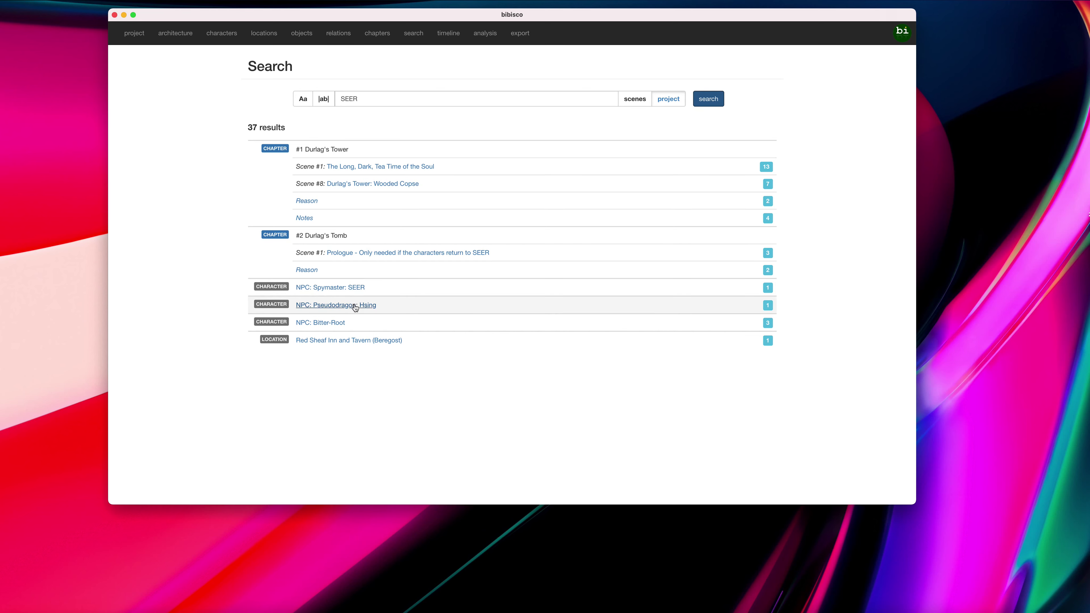
Step: Compare the SEER search across scenes and the whole project, ending with the scope limited to scenes
{"action": "left_click", "coordinate": [636, 102]}
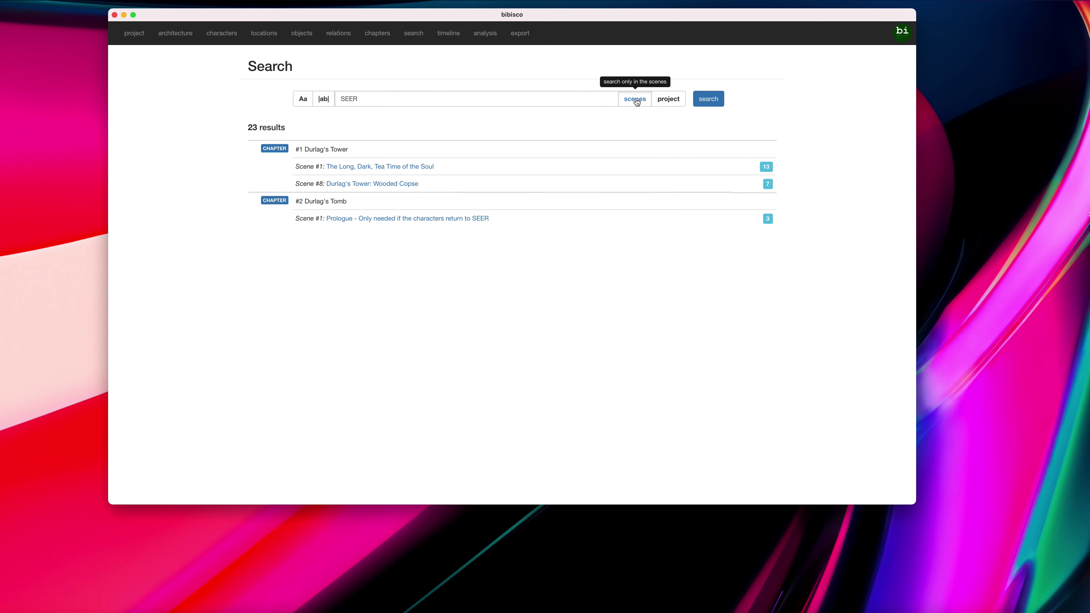
{"action": "left_click", "coordinate": [661, 99]}
{"action": "left_click", "coordinate": [634, 101]}
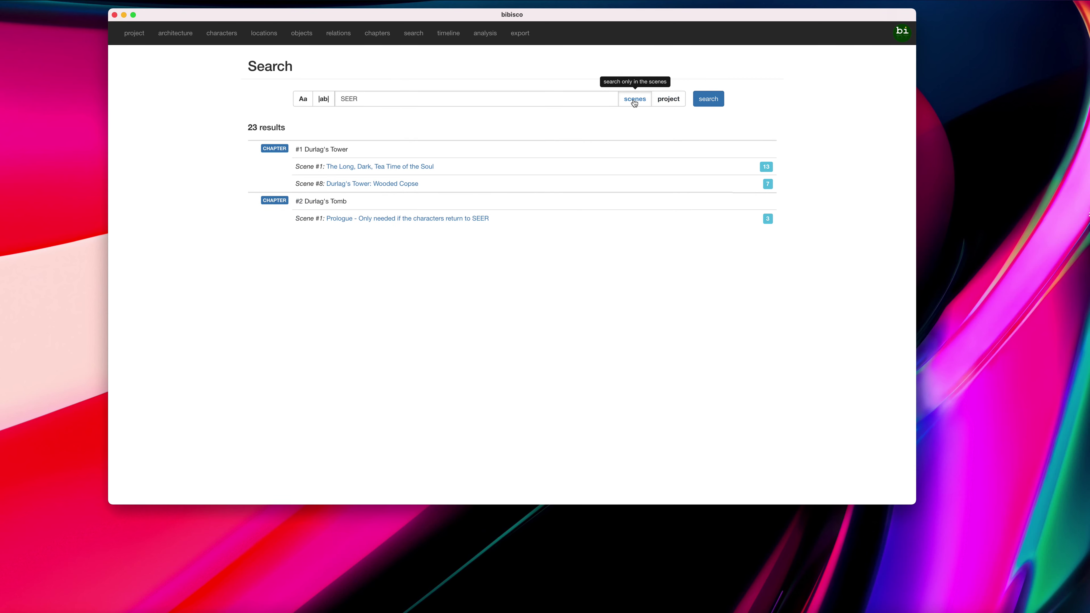
Step: Open the timeline and examine the undated and dated scenes with their chapters, characters and locations
{"action": "left_click", "coordinate": [446, 37]}
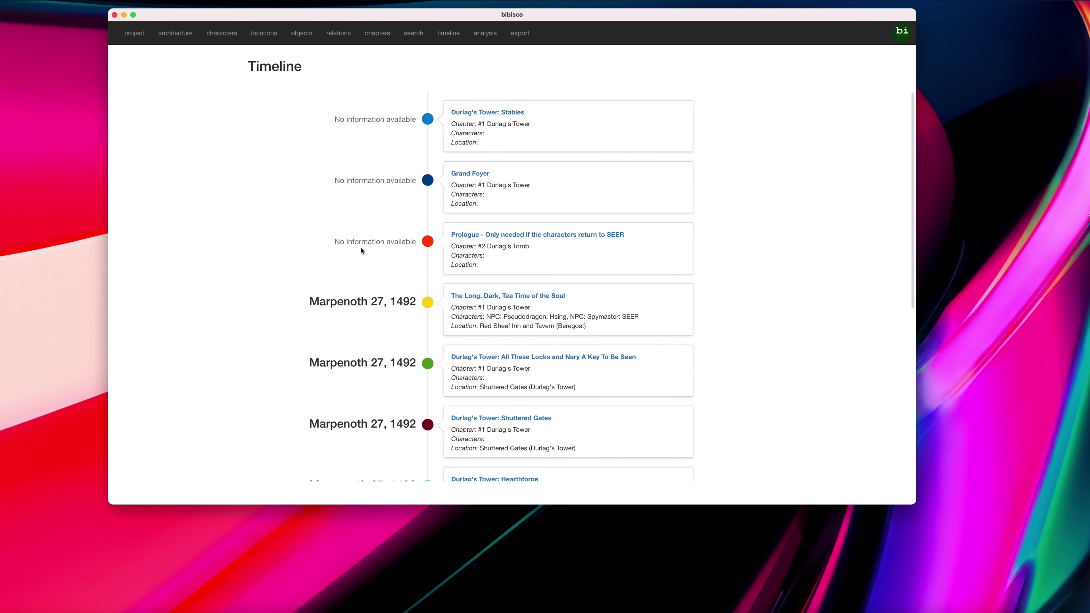
{"action": "scroll", "coordinate": [361, 248], "scroll_direction": "down", "scroll_amount": 7}
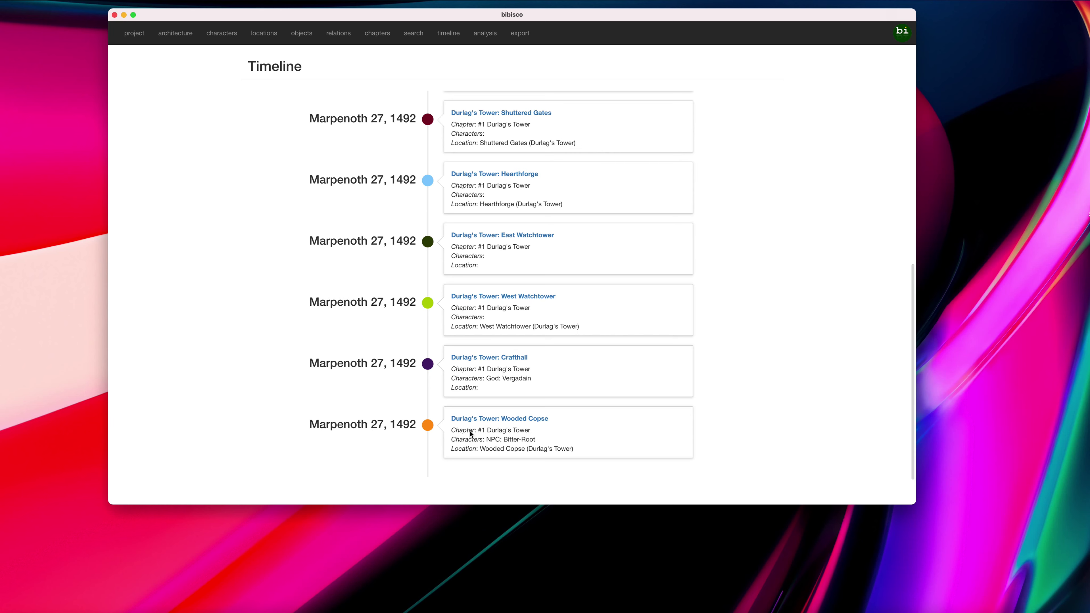
{"action": "scroll", "coordinate": [472, 434], "scroll_direction": "up", "scroll_amount": 2}
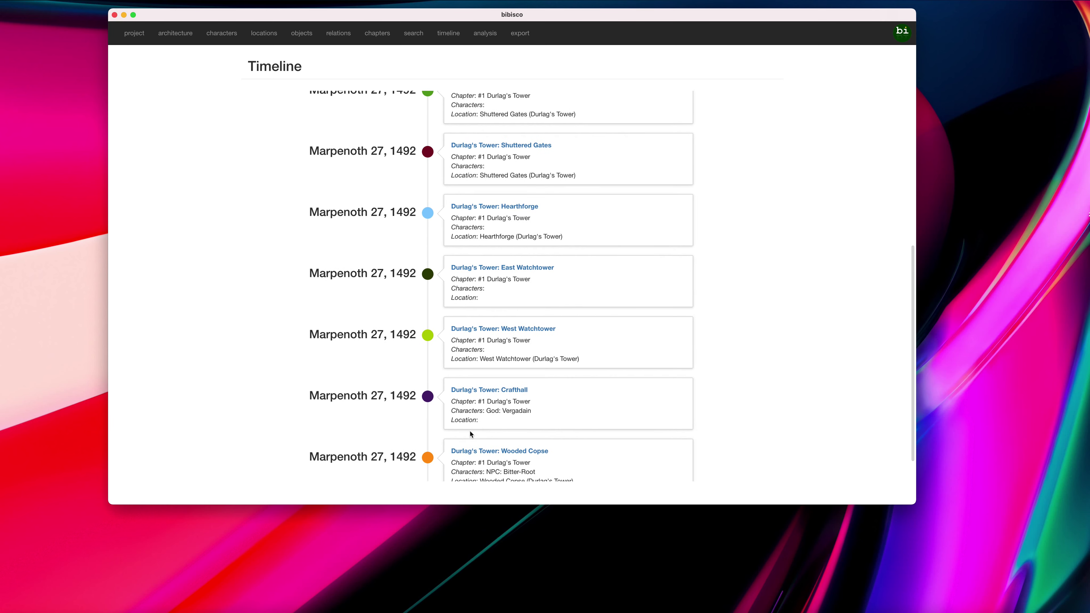
{"action": "scroll", "coordinate": [470, 431], "scroll_direction": "up", "scroll_amount": 1}
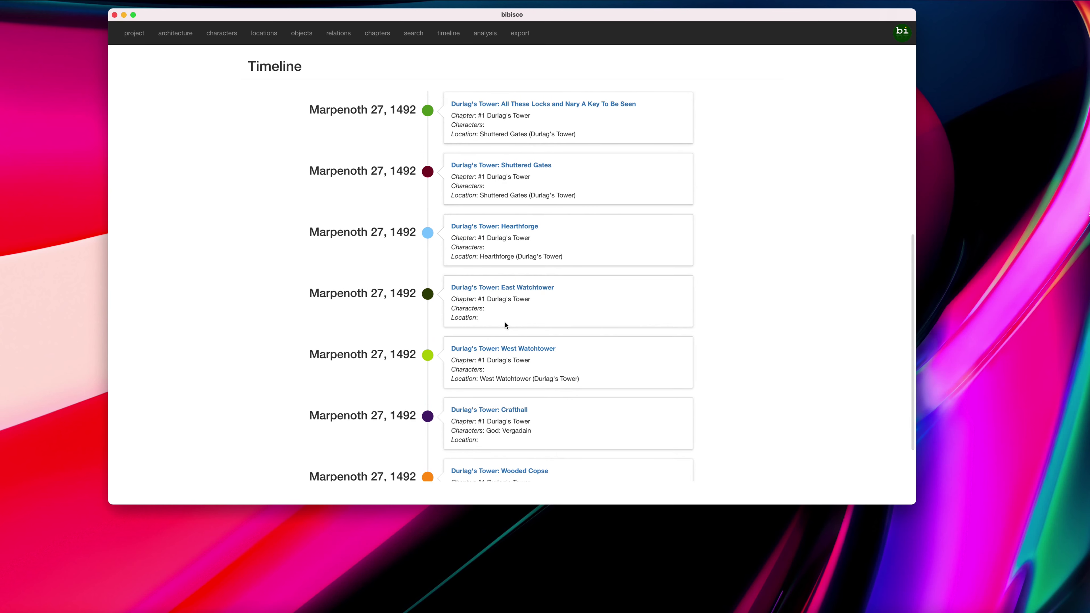
{"action": "scroll", "coordinate": [505, 322], "scroll_direction": "up", "scroll_amount": 2}
{"action": "scroll", "coordinate": [483, 243], "scroll_direction": "up", "scroll_amount": 2}
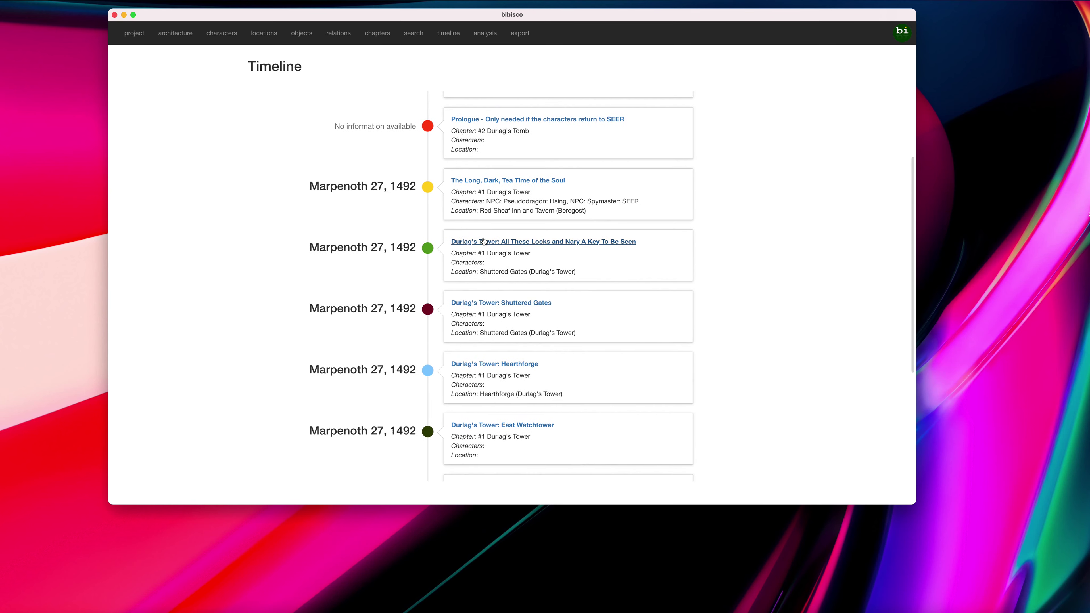
{"action": "scroll", "coordinate": [375, 185], "scroll_direction": "down", "scroll_amount": 5}
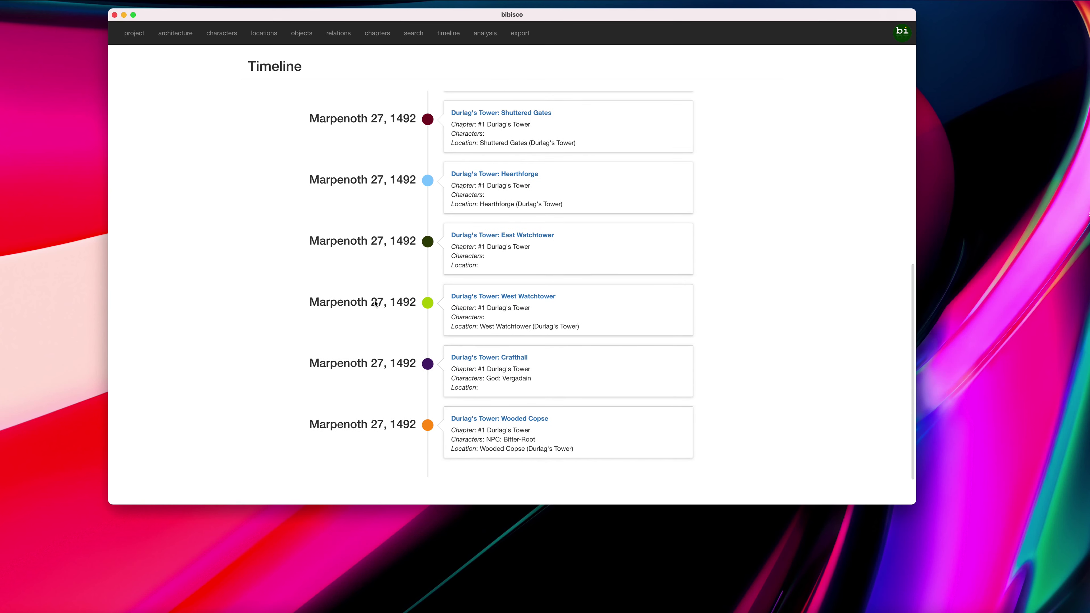
Step: Review the timeline's scenes dated Marpenoth 27, 1492 and return to the undated scenes at its start
{"action": "scroll", "coordinate": [375, 303], "scroll_direction": "up", "scroll_amount": 4}
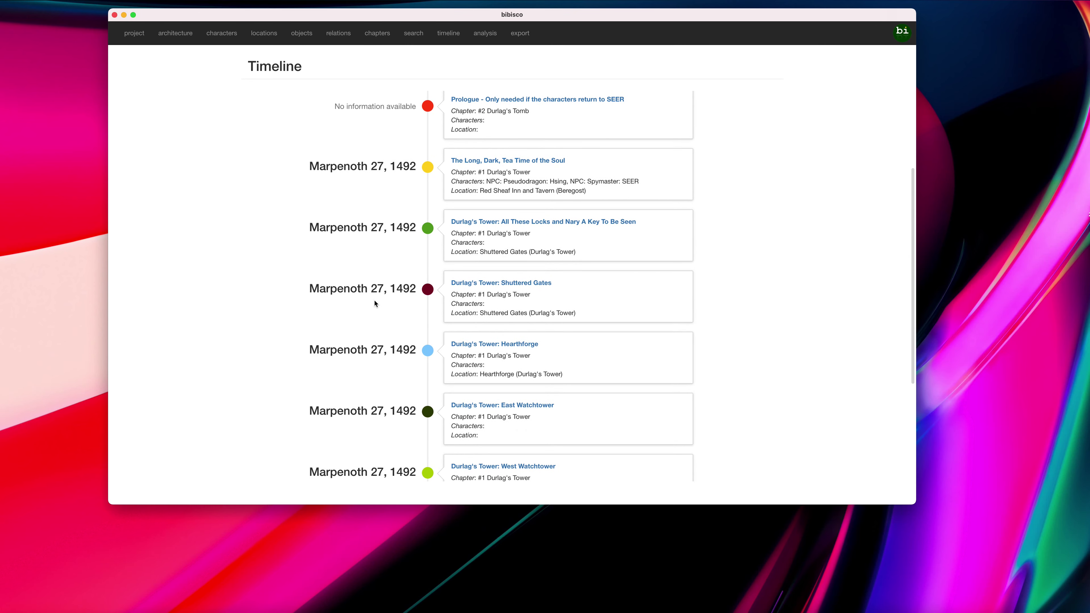
{"action": "scroll", "coordinate": [486, 344], "scroll_direction": "down", "scroll_amount": 4}
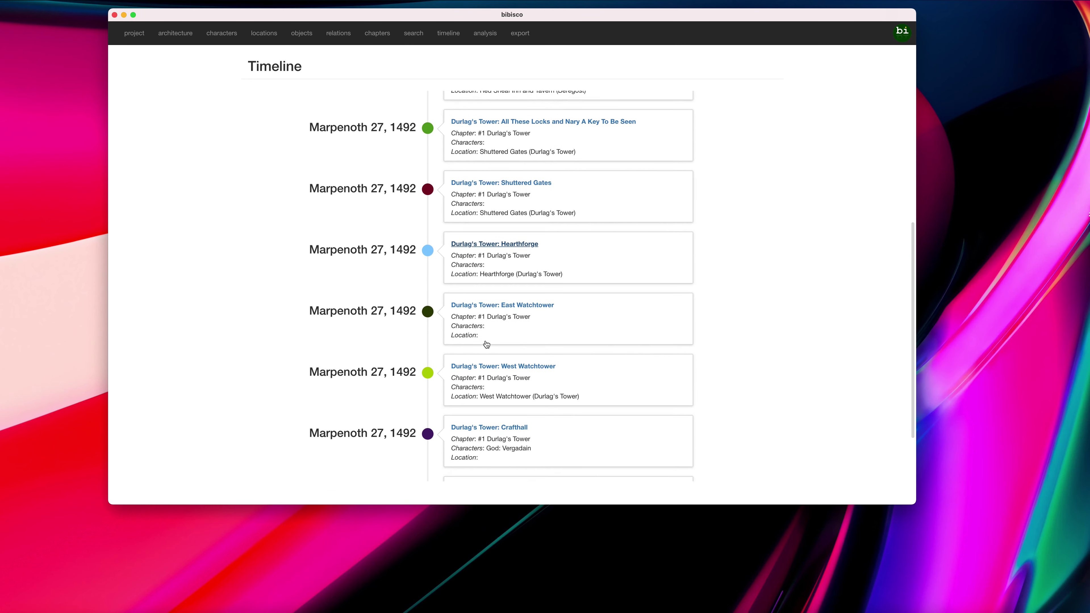
{"action": "scroll", "coordinate": [486, 343], "scroll_direction": "up", "scroll_amount": 7}
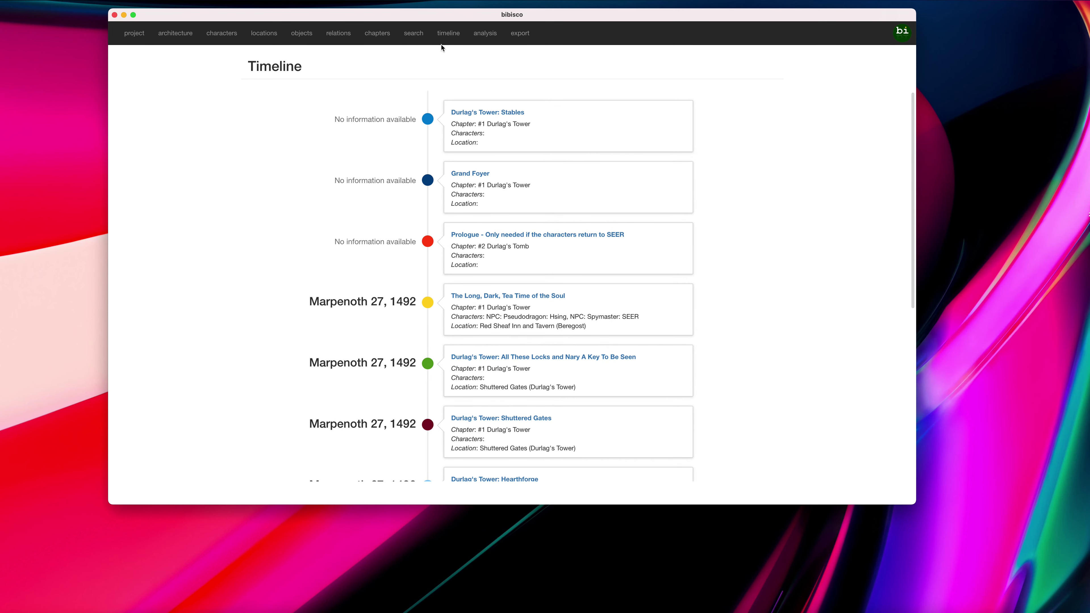
Step: Open the project analysis and examine the chapters' length and characters' distribution charts
{"action": "left_click", "coordinate": [485, 35]}
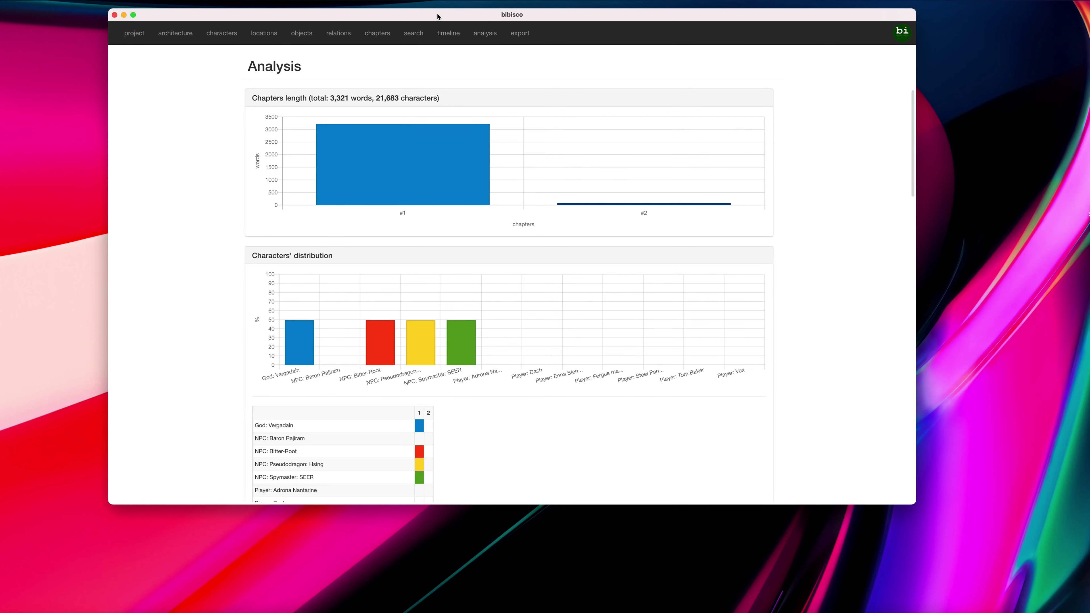
{"action": "left_click_drag", "start_coordinate": [438, 17], "coordinate": [430, 16]}
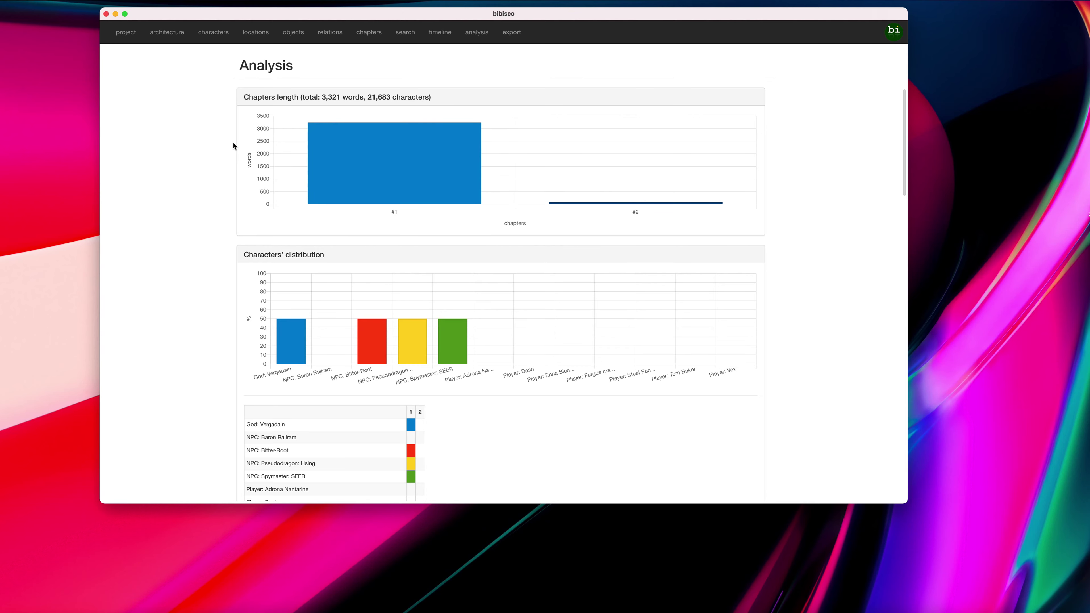
{"action": "scroll", "coordinate": [233, 143], "scroll_direction": "down", "scroll_amount": 5}
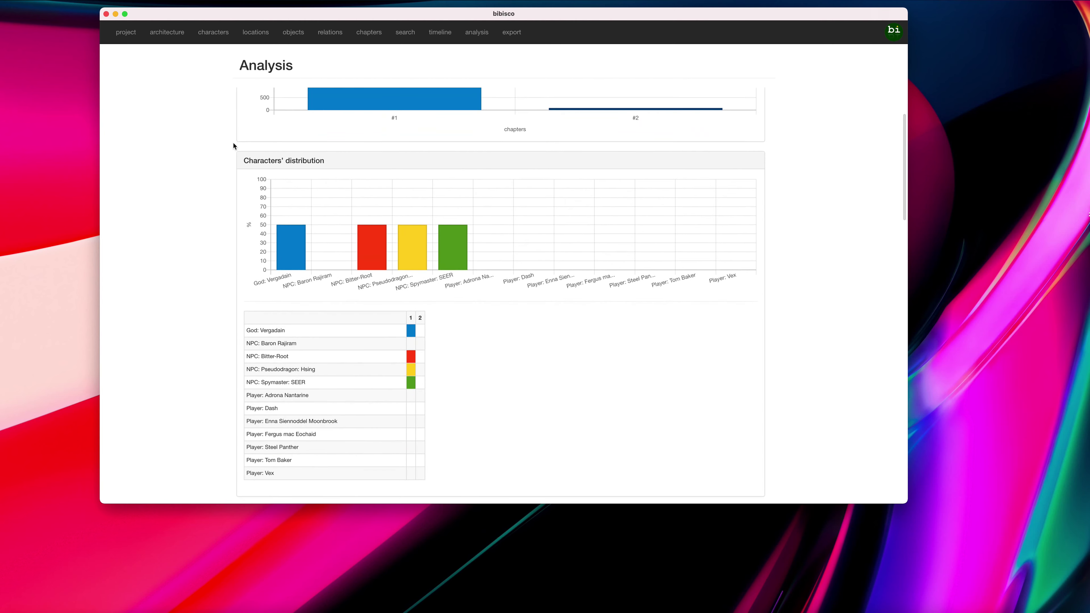
{"action": "scroll", "coordinate": [233, 145], "scroll_direction": "down", "scroll_amount": 1}
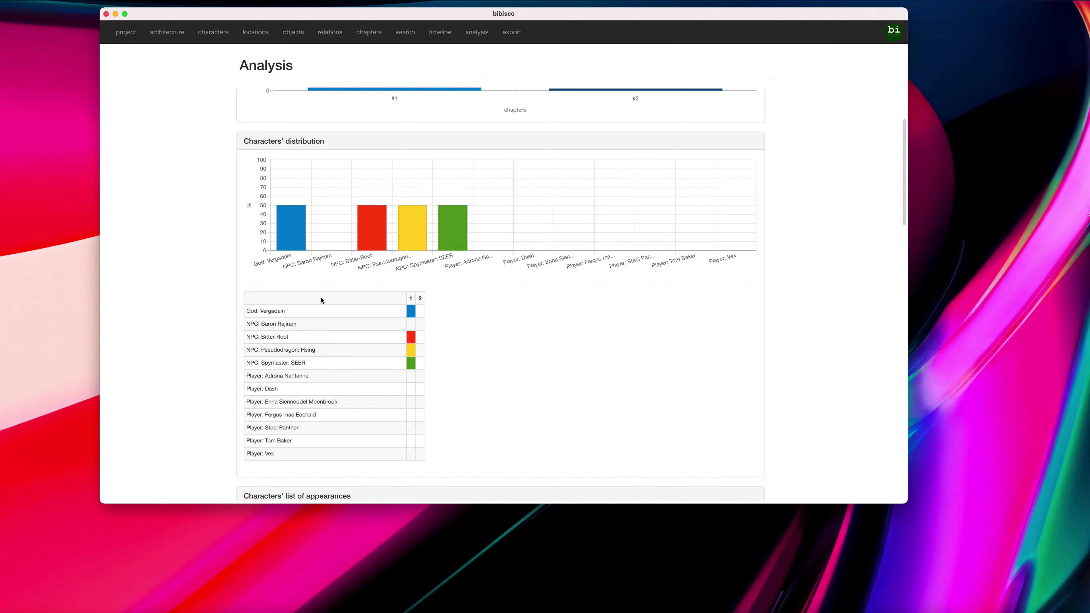
{"action": "mouse_move", "coordinate": [384, 235]}
{"action": "mouse_move", "coordinate": [448, 236]}
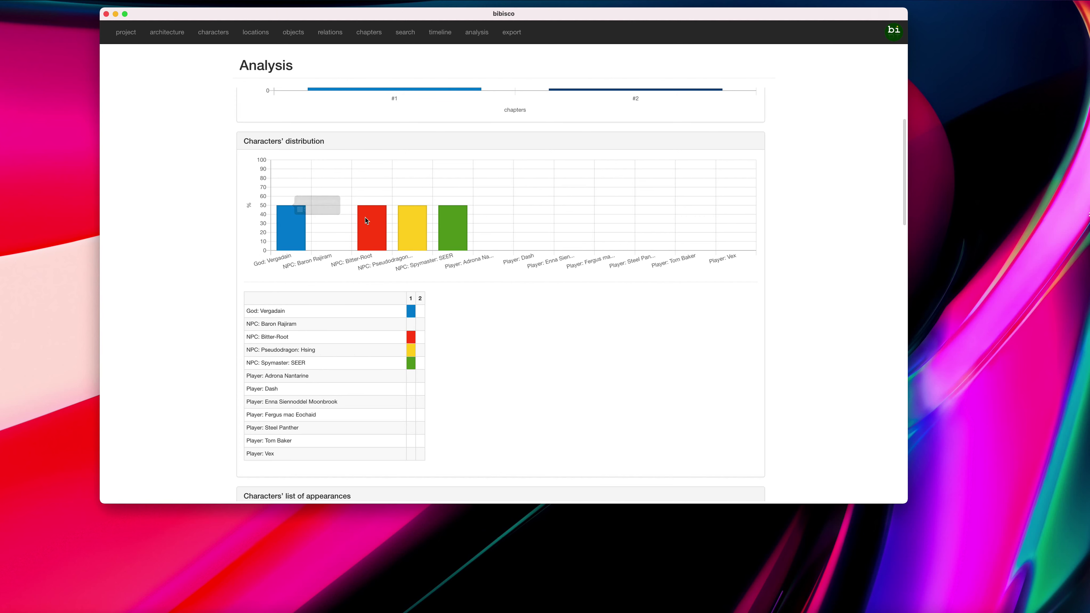
{"action": "scroll", "coordinate": [500, 316], "scroll_direction": "down", "scroll_amount": 3}
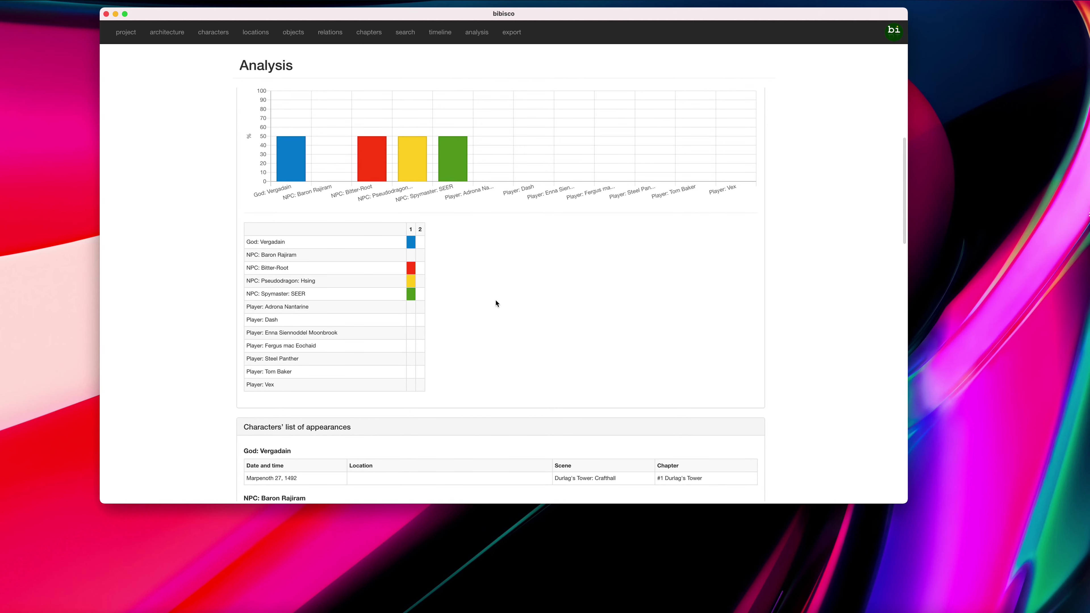
Step: Examine the characters' list of appearances with the date, location, scene and chapter for each character
{"action": "scroll", "coordinate": [496, 302], "scroll_direction": "down", "scroll_amount": 10}
{"action": "scroll", "coordinate": [495, 303], "scroll_direction": "down", "scroll_amount": 4}
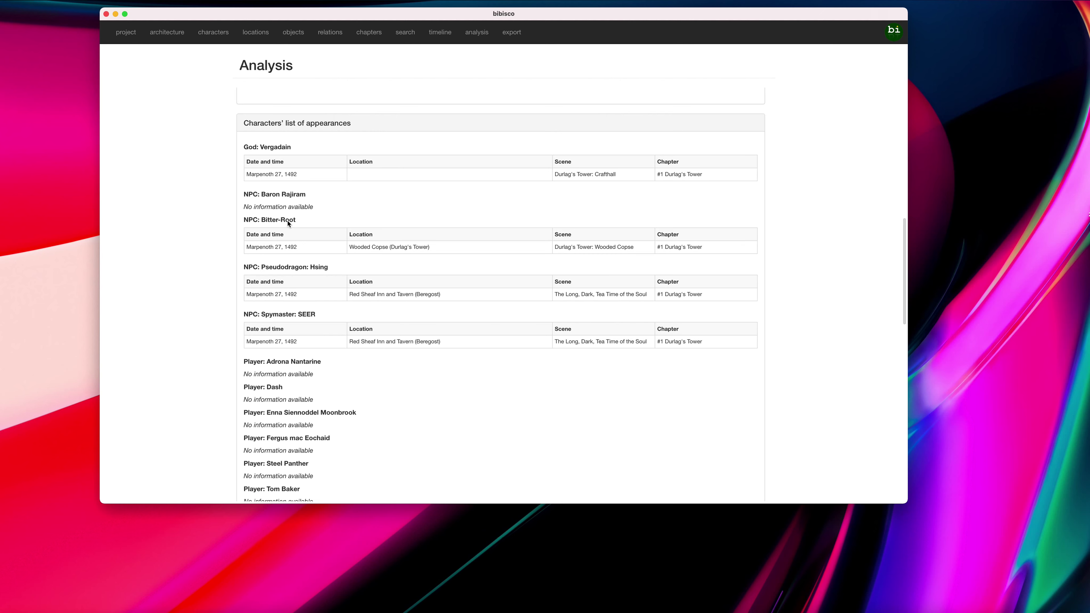
{"action": "scroll", "coordinate": [287, 221], "scroll_direction": "down", "scroll_amount": 1}
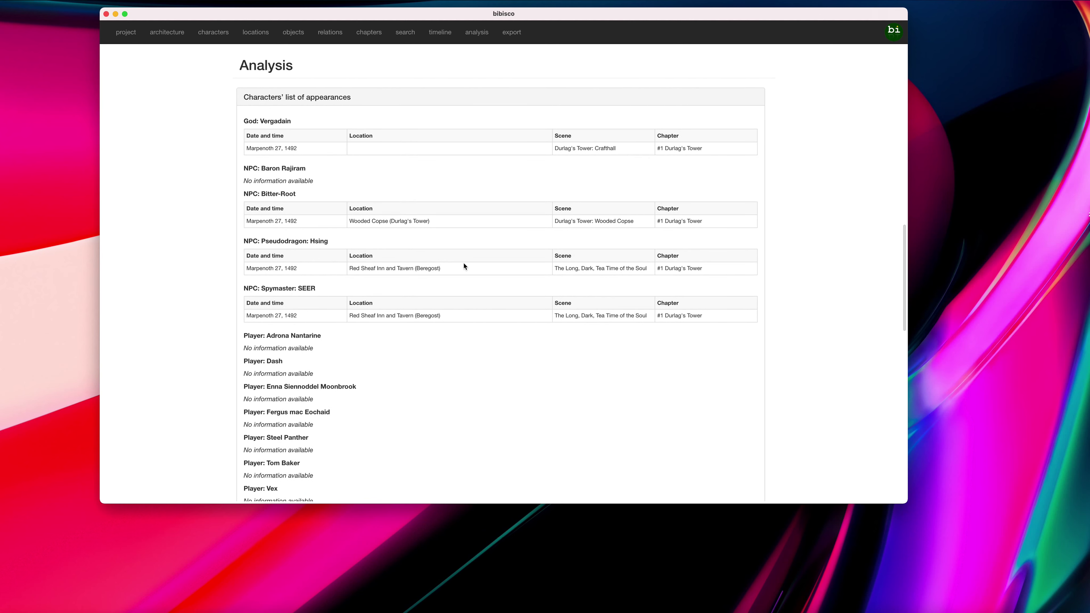
{"action": "scroll", "coordinate": [348, 257], "scroll_direction": "down", "scroll_amount": 2}
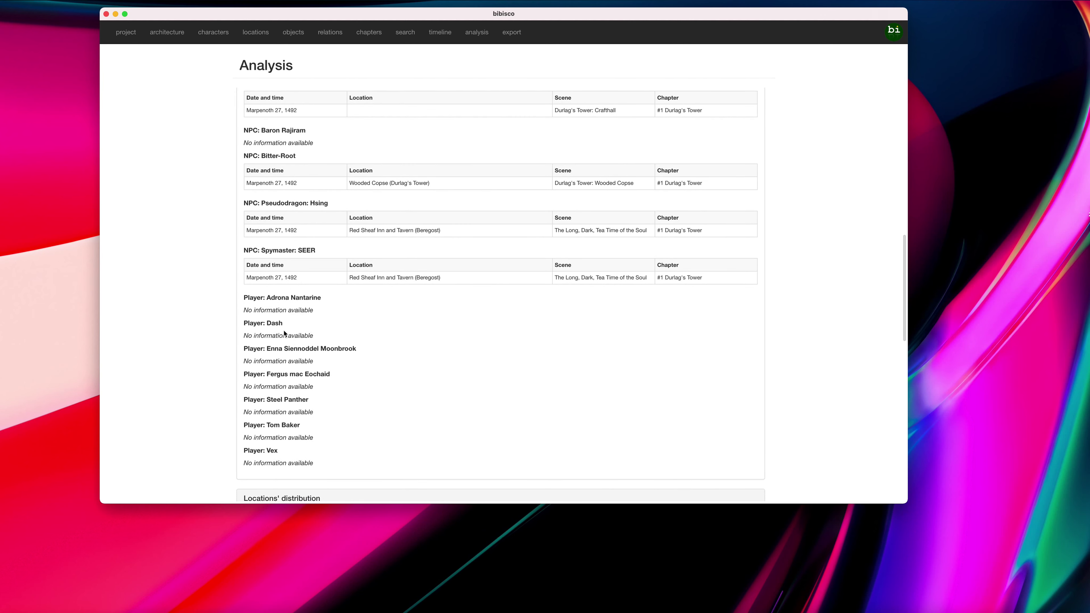
{"action": "scroll", "coordinate": [311, 344], "scroll_direction": "up", "scroll_amount": 3}
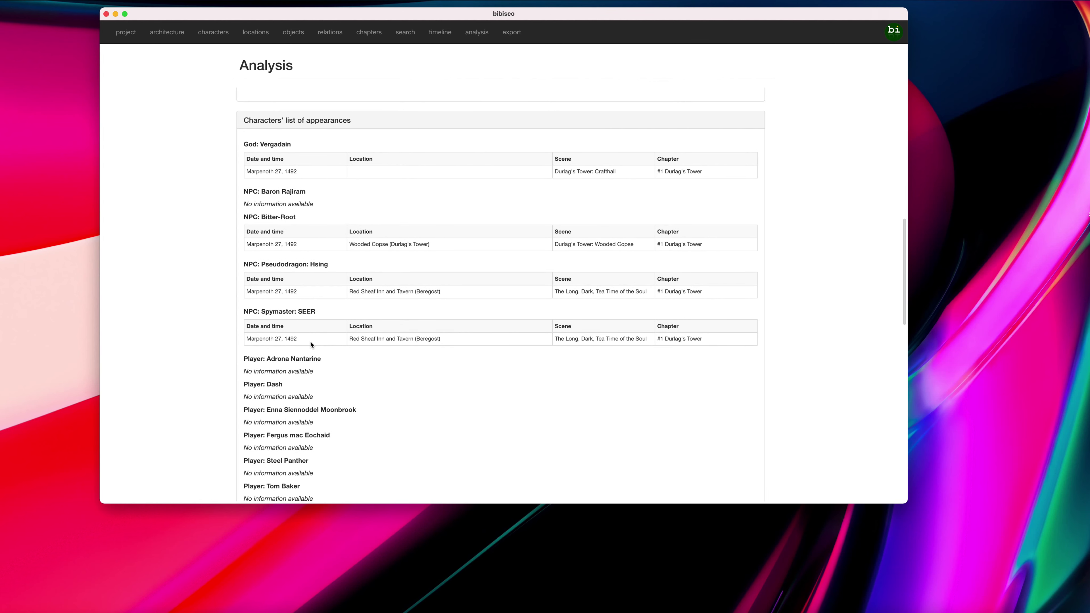
{"action": "scroll", "coordinate": [310, 345], "scroll_direction": "up", "scroll_amount": 1}
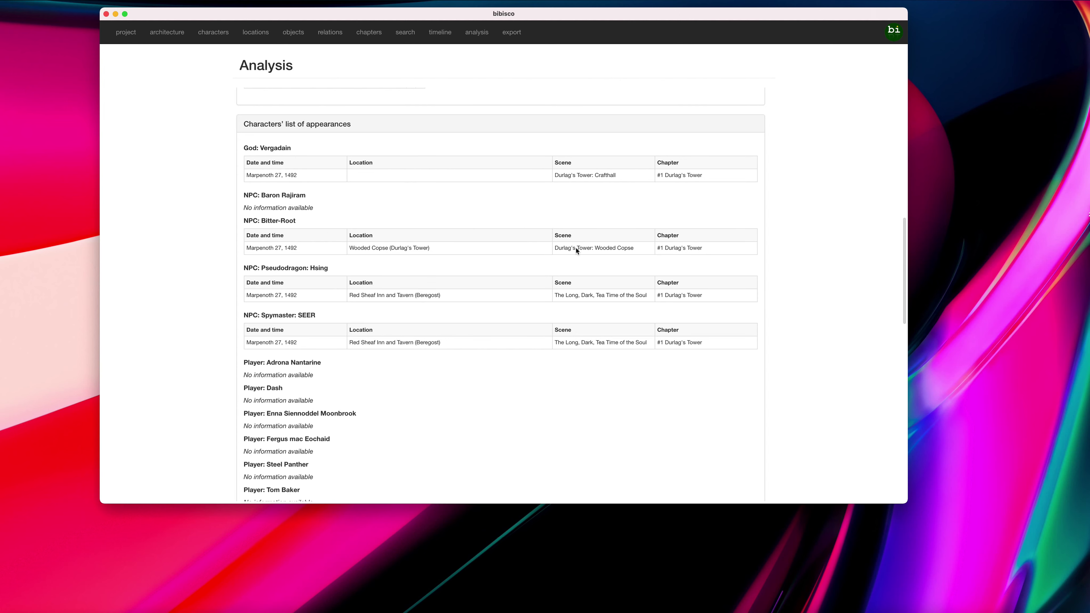
Step: Examine the locations' distribution, narrative strands' distribution and use of points of view, returning to the start of the analysis
{"action": "scroll", "coordinate": [541, 265], "scroll_direction": "down", "scroll_amount": 15}
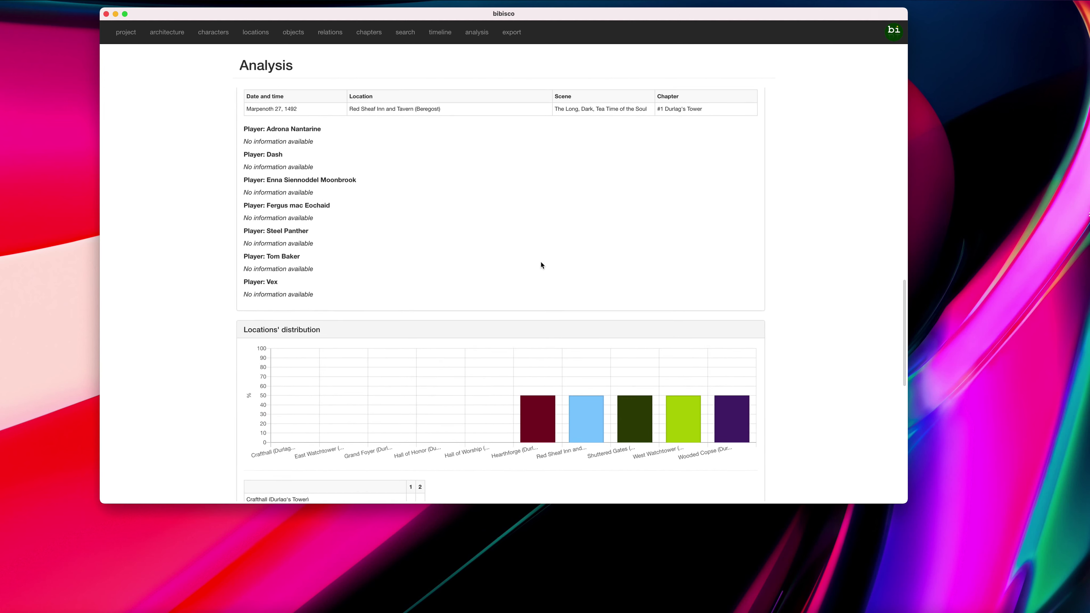
{"action": "scroll", "coordinate": [144, 275], "scroll_direction": "down", "scroll_amount": 3}
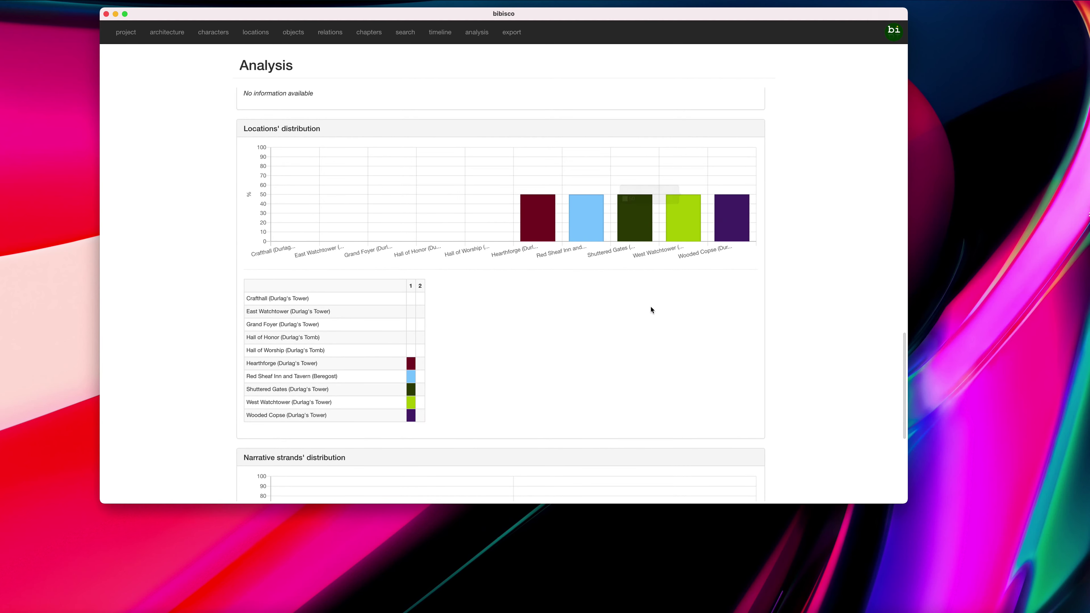
{"action": "scroll", "coordinate": [476, 301], "scroll_direction": "down", "scroll_amount": 1}
{"action": "scroll", "coordinate": [168, 279], "scroll_direction": "down", "scroll_amount": 8}
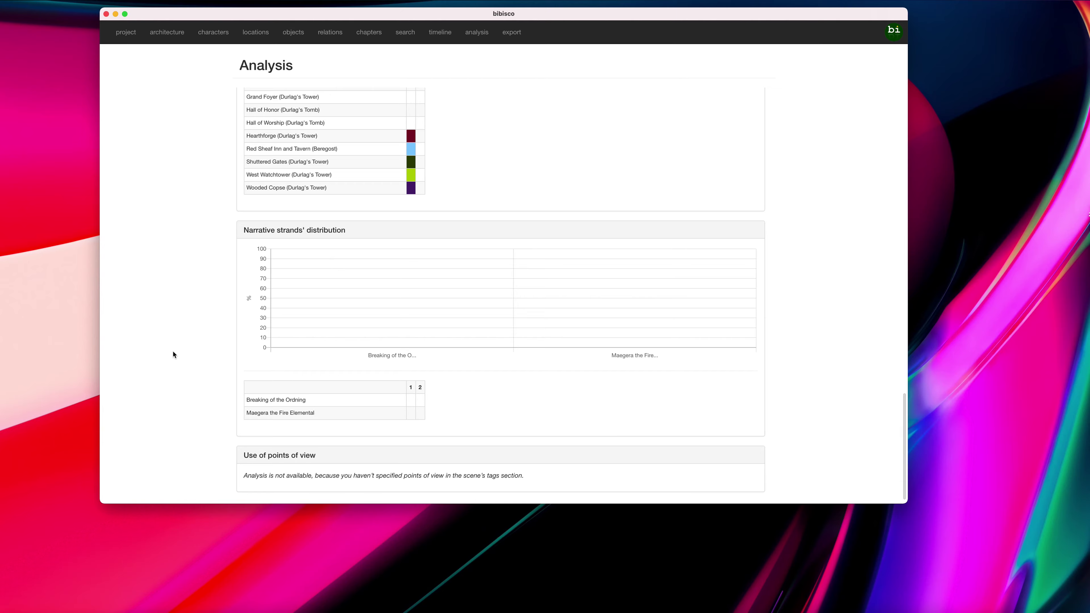
{"action": "scroll", "coordinate": [335, 469], "scroll_direction": "up", "scroll_amount": 15}
{"action": "scroll", "coordinate": [335, 472], "scroll_direction": "up", "scroll_amount": 8}
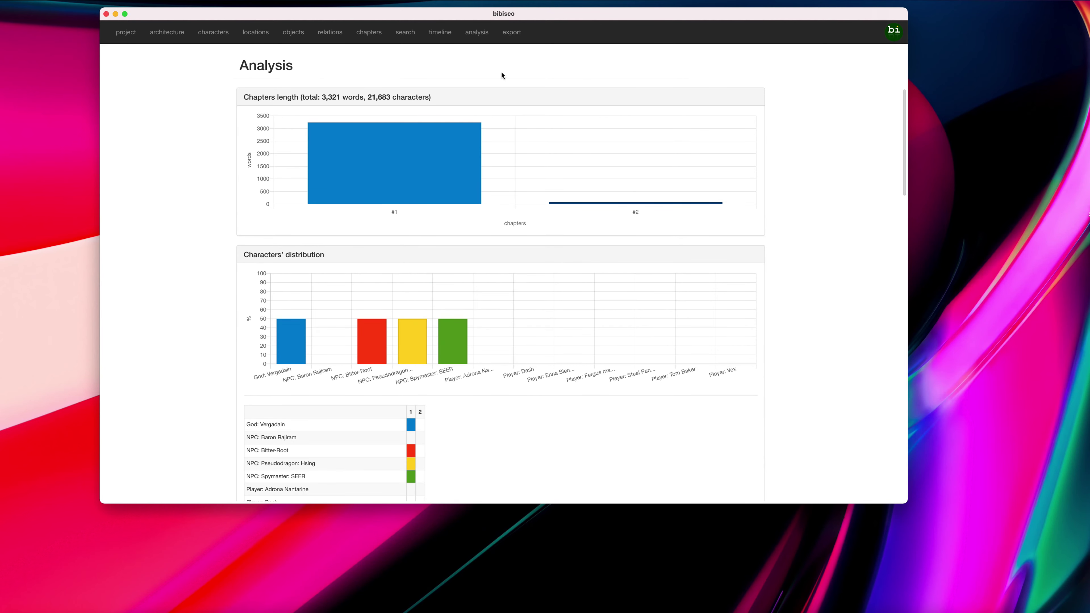
Step: Open the project export page and view the available export formats
{"action": "left_click", "coordinate": [508, 35]}
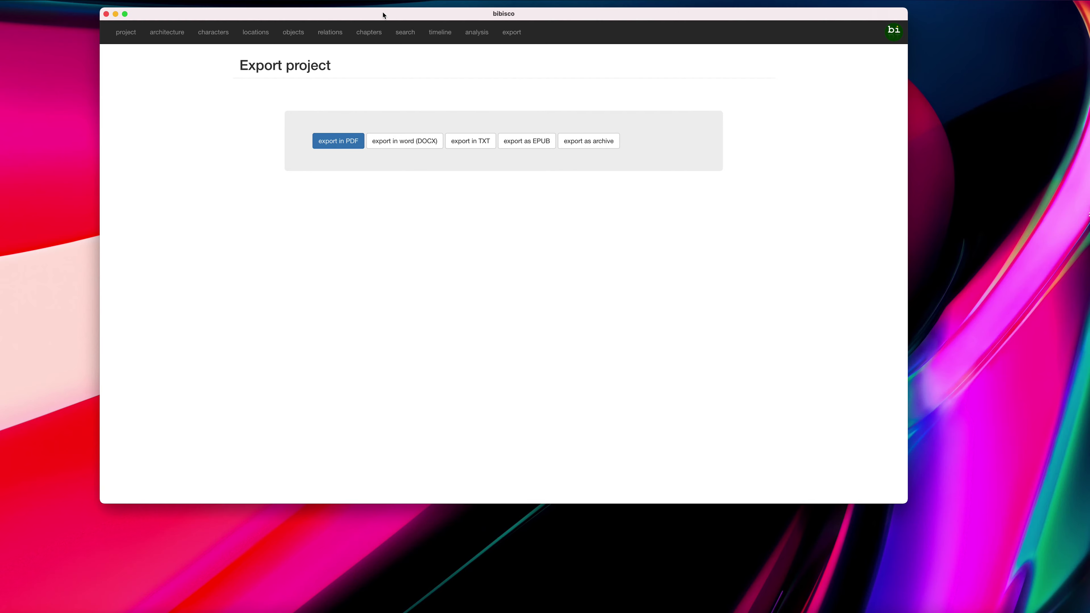
Step: Open scene #1 The Long, Dark, Tea Time of the Soul in chapter #1 Durlag's Tower and read its text
{"action": "left_click", "coordinate": [369, 34]}
{"action": "left_click", "coordinate": [292, 134]}
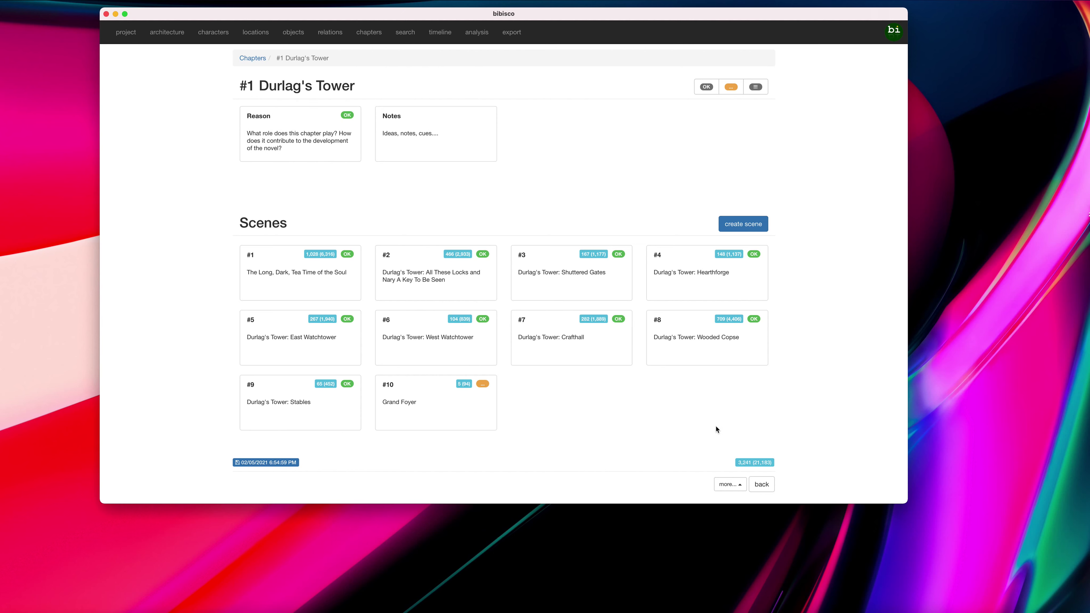
{"action": "left_click", "coordinate": [369, 33]}
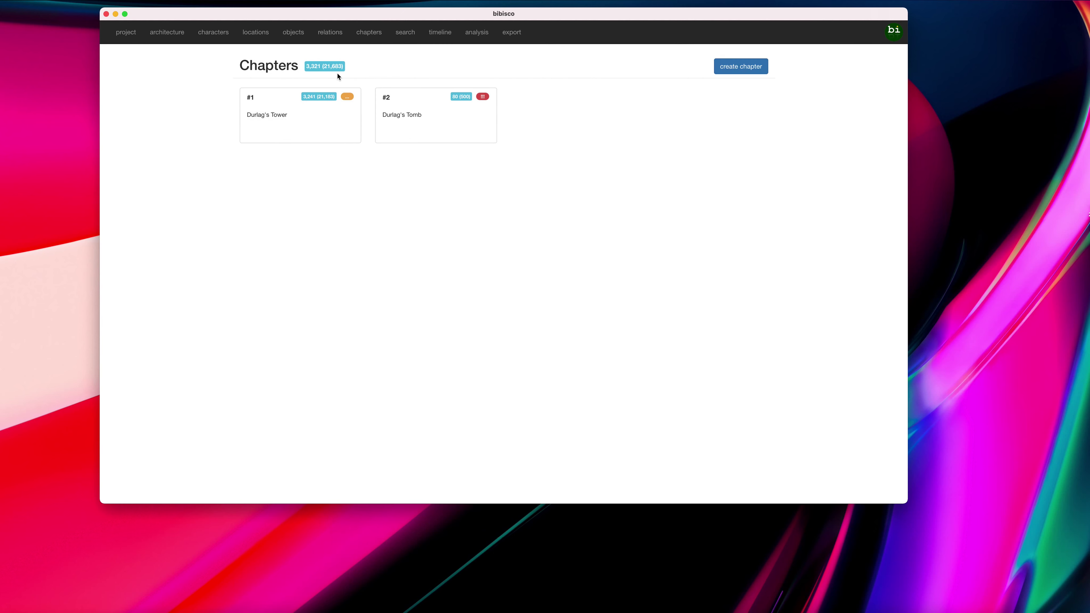
{"action": "left_click", "coordinate": [309, 126]}
{"action": "left_click", "coordinate": [730, 484]}
{"action": "left_click", "coordinate": [520, 440]}
{"action": "left_click", "coordinate": [301, 278]}
{"action": "scroll", "coordinate": [372, 397], "scroll_direction": "down", "scroll_amount": 1}
{"action": "scroll", "coordinate": [371, 400], "scroll_direction": "down", "scroll_amount": 2}
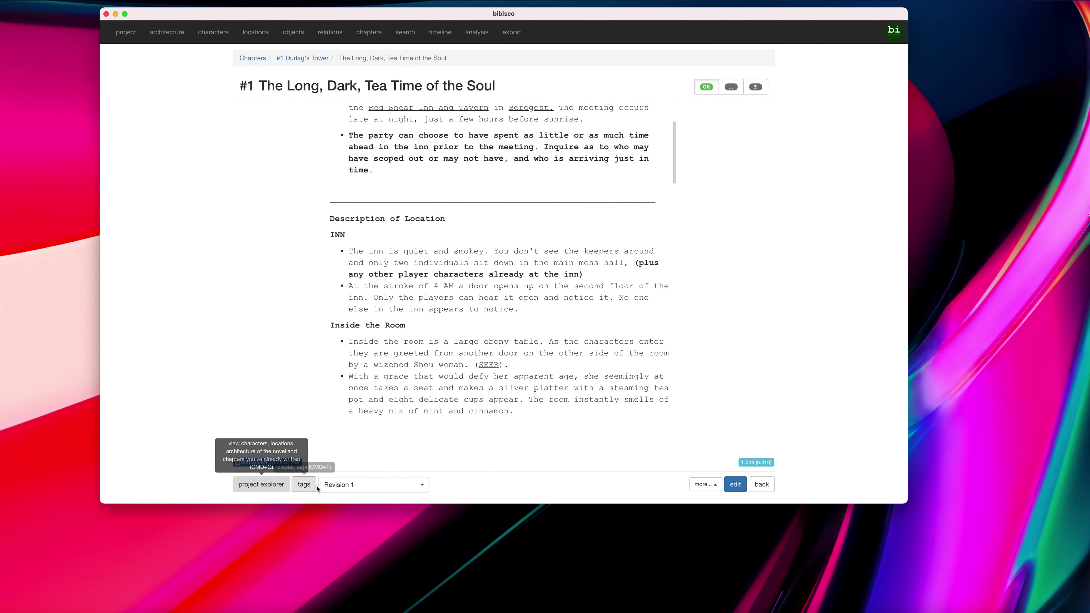
Step: Review the scene's point of view, character, location, object and date tags, and return to the chapter's scene overview without changes
{"action": "left_click", "coordinate": [304, 485]}
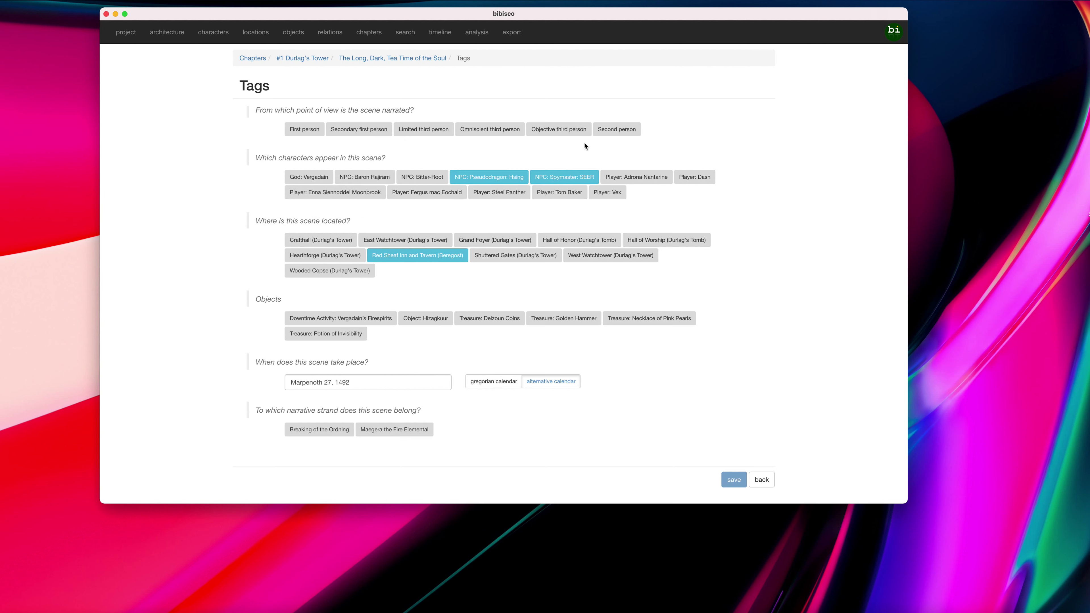
{"action": "mouse_move", "coordinate": [331, 134]}
{"action": "left_click", "coordinate": [352, 383]}
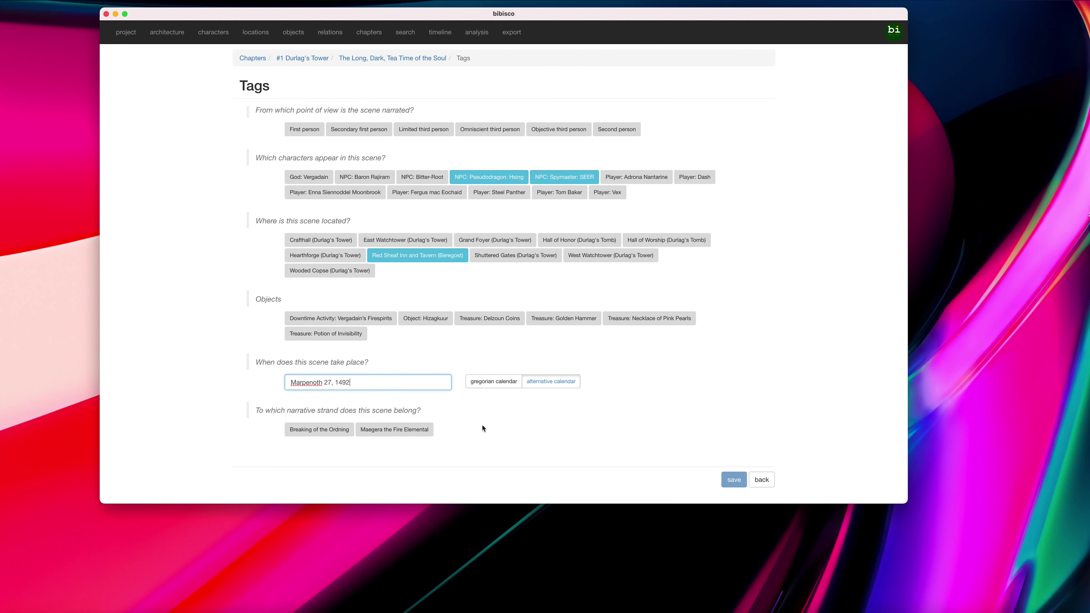
{"action": "left_click", "coordinate": [761, 479]}
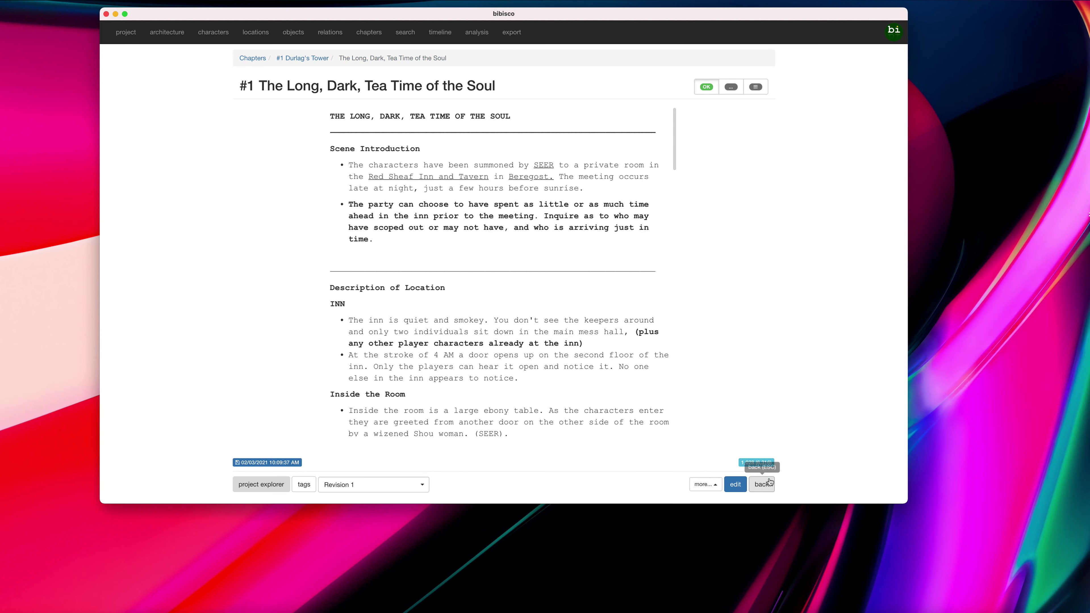
{"action": "left_click", "coordinate": [764, 489]}
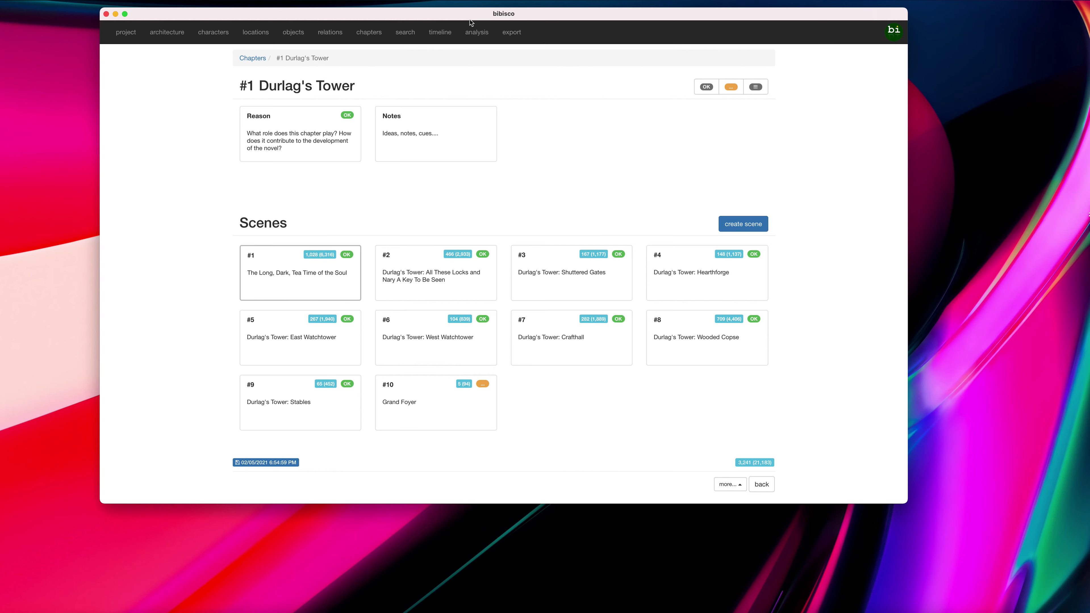
Step: Switch to the bibisco.com website in Safari and look through the gallery of feature screenshots
{"action": "left_click_drag", "start_coordinate": [446, 20], "coordinate": [463, 18]}
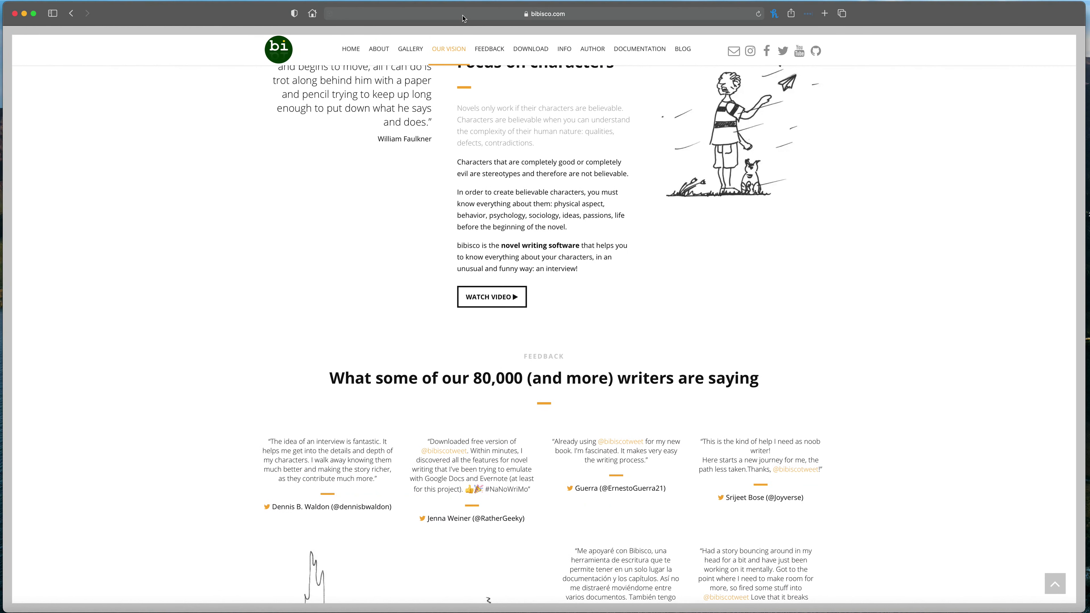
{"action": "scroll", "coordinate": [486, 164], "scroll_direction": "up", "scroll_amount": 5}
{"action": "scroll", "coordinate": [486, 163], "scroll_direction": "up", "scroll_amount": 8}
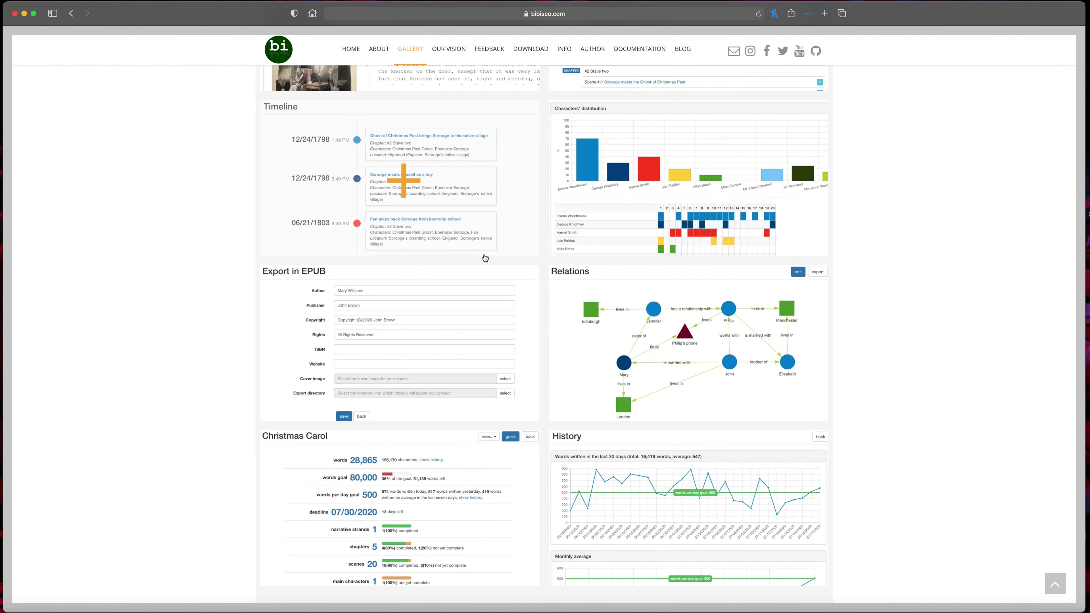
{"action": "scroll", "coordinate": [485, 257], "scroll_direction": "down", "scroll_amount": 6}
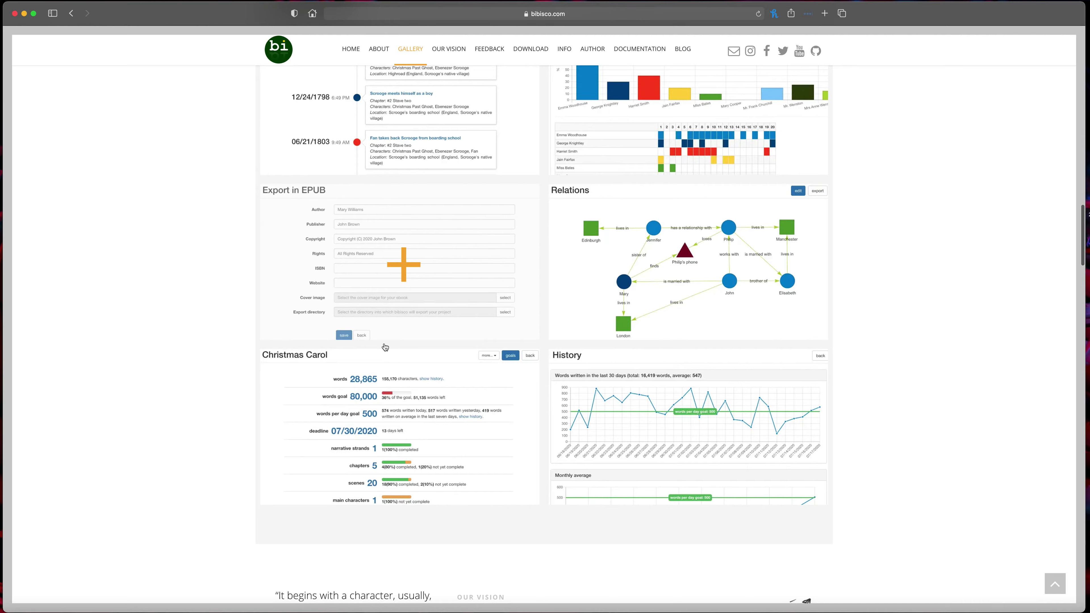
{"action": "scroll", "coordinate": [385, 347], "scroll_direction": "up", "scroll_amount": 20}
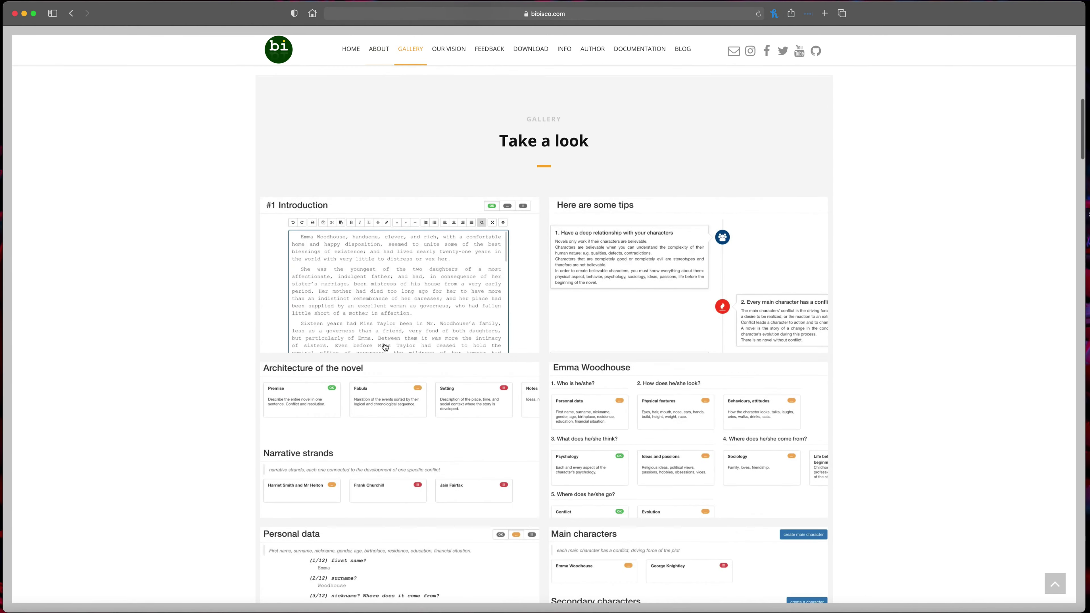